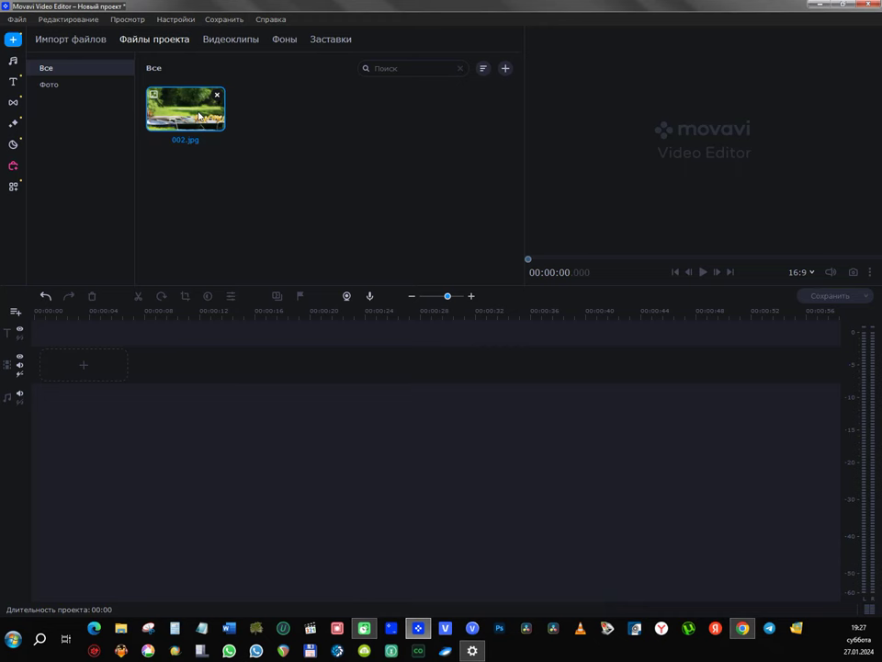
Step: Place the image 002.jpg at the start of the video track
left_click(199, 116)
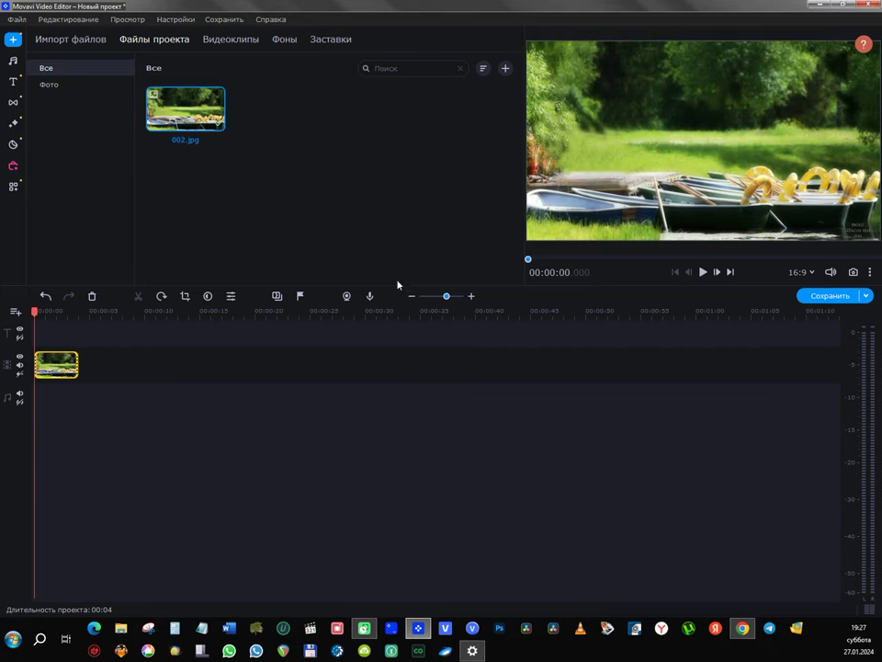
Step: Examine the 002.jpg clip on the timeline at several scales, from coarse to fine time divisions
left_click(472, 296)
left_click(471, 296)
left_click(471, 296)
left_click(472, 296)
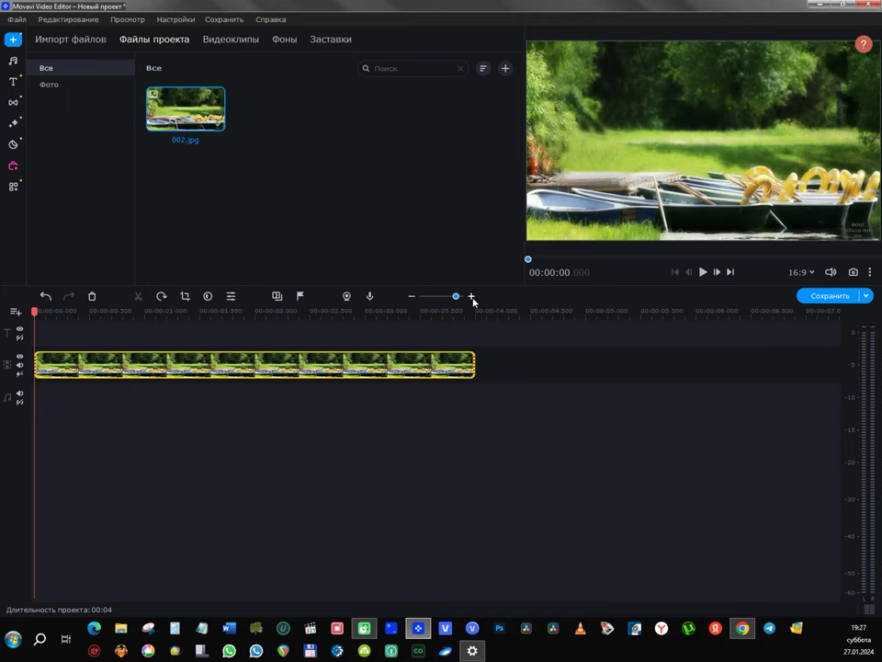
left_click(471, 296)
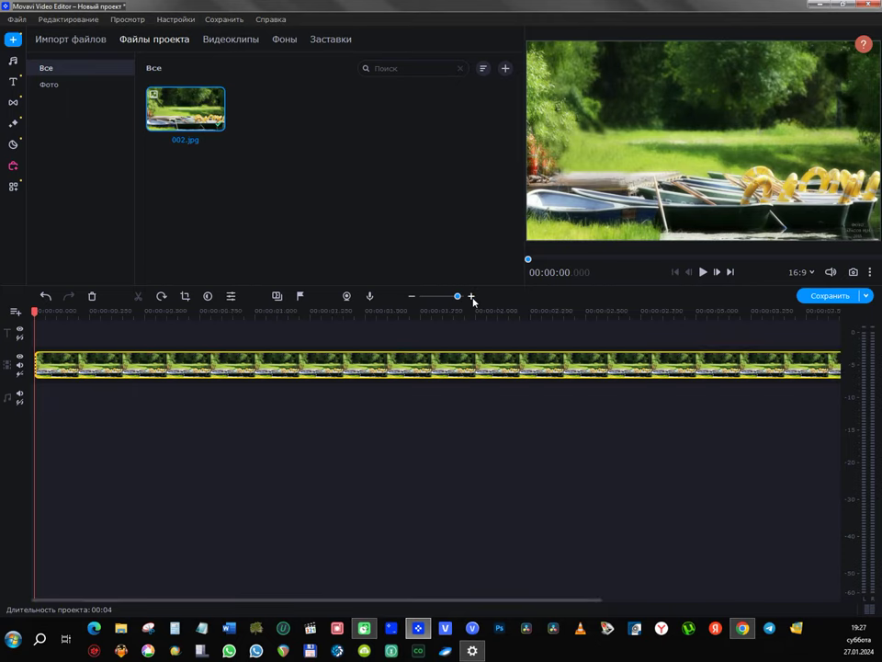
left_click(412, 296)
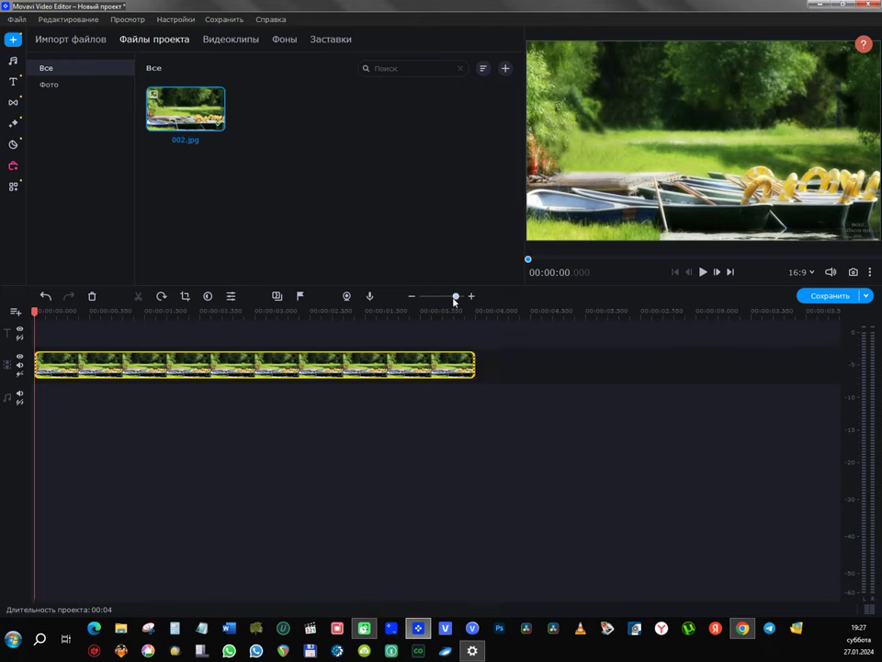
left_click_drag(455, 297, 451, 297)
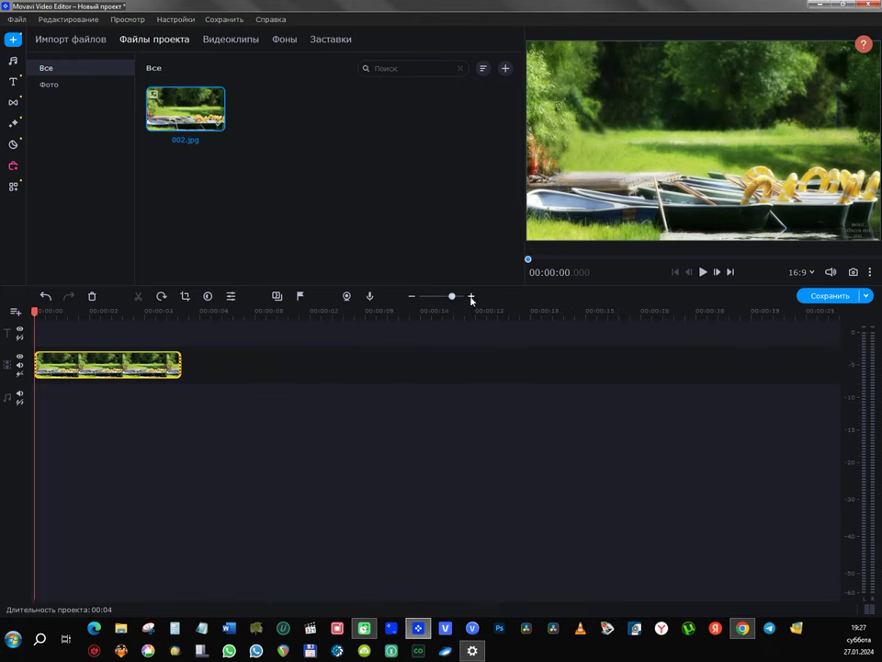
left_click(471, 296)
left_click(412, 296)
left_click(472, 296)
left_click(472, 296)
left_click(471, 296)
left_click(471, 296)
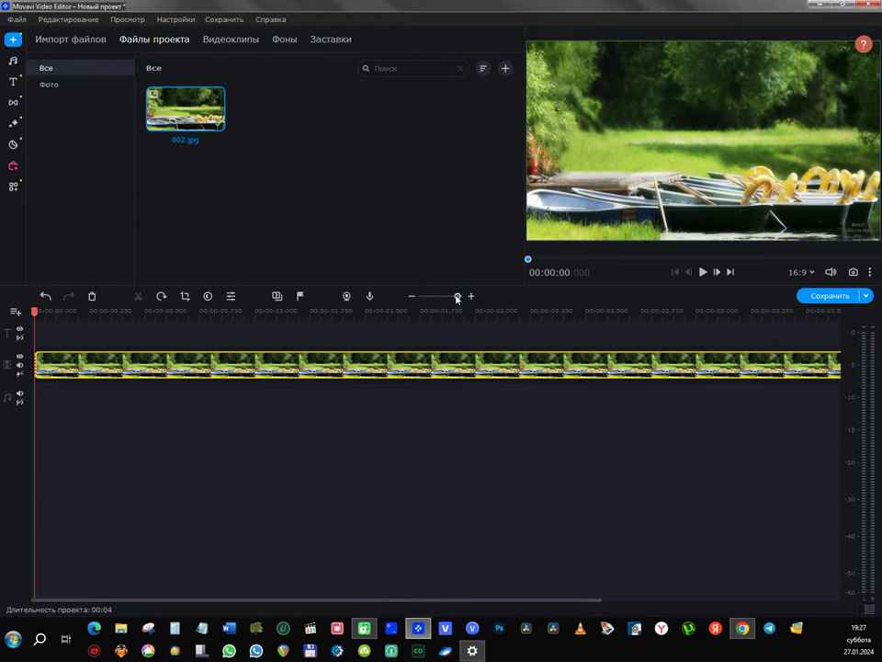
left_click_drag(457, 299, 455, 300)
Step: Set the duration of the 002.jpg clip to 6 seconds and check its end on the timeline
left_click(374, 366)
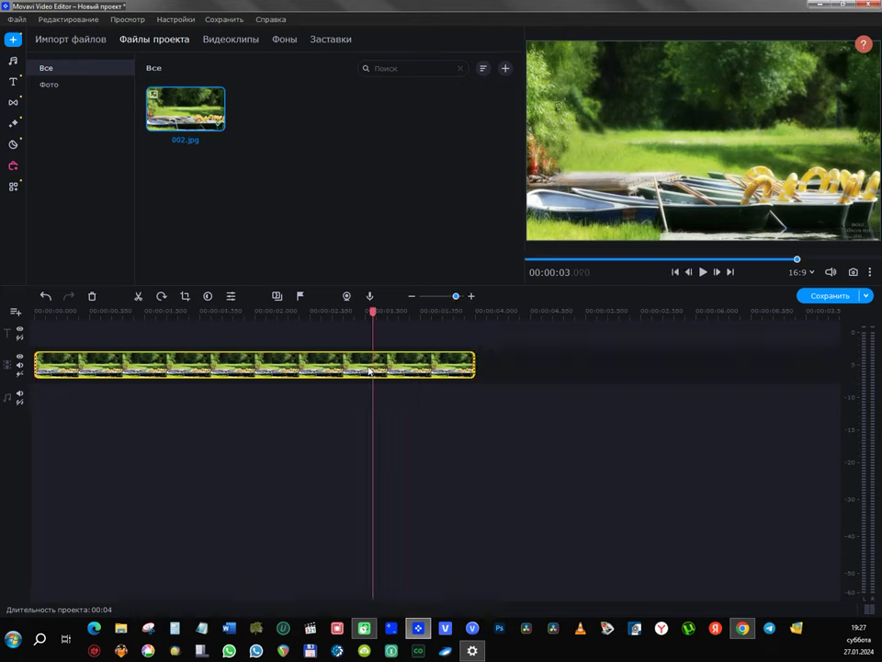
double_click(246, 366)
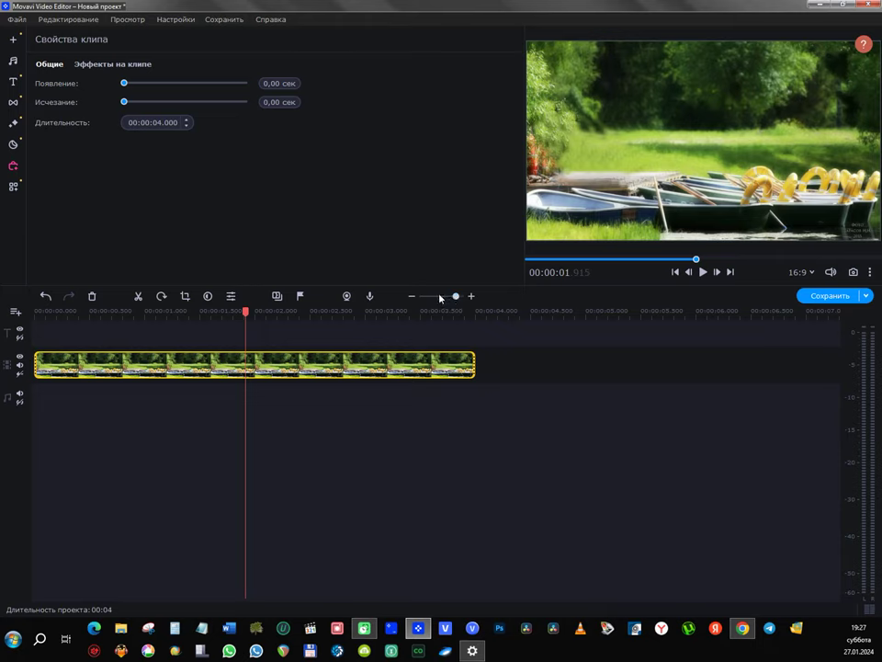
mouse_move(456, 296)
left_mouse_down()
mouse_move(445, 296)
mouse_move(456, 301)
left_mouse_up()
left_click(158, 122)
left_click(188, 121)
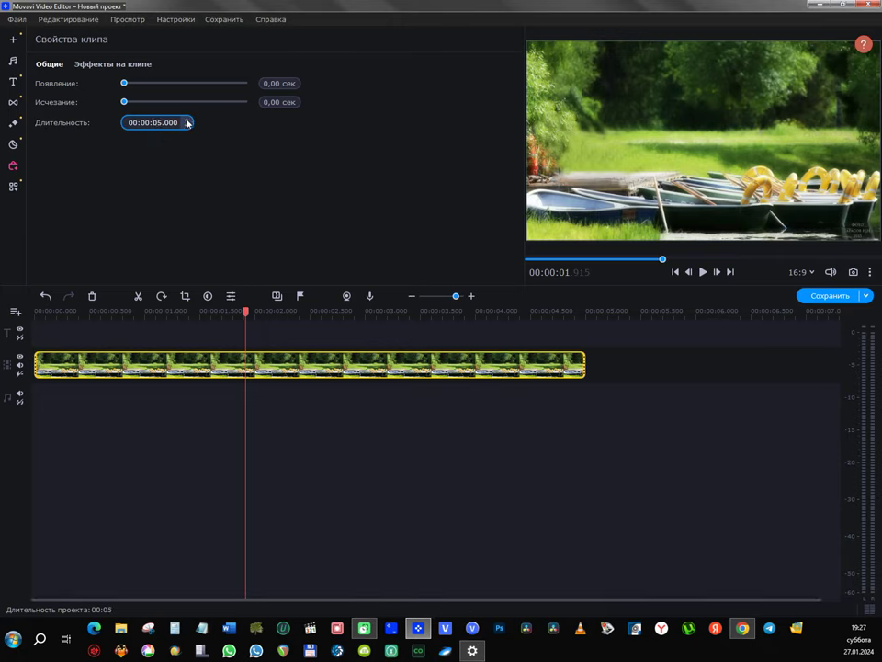
left_click(188, 122)
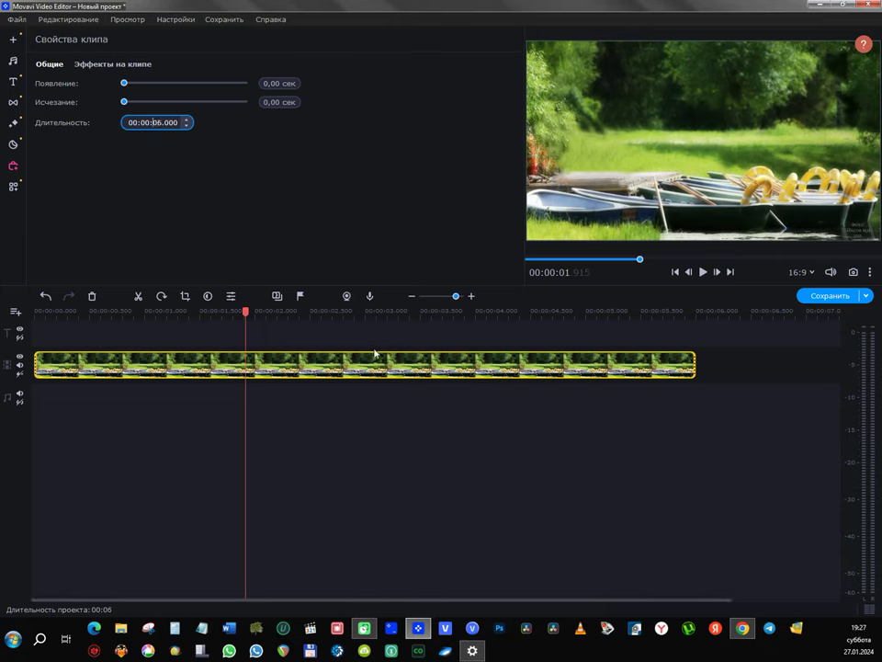
left_click(666, 313)
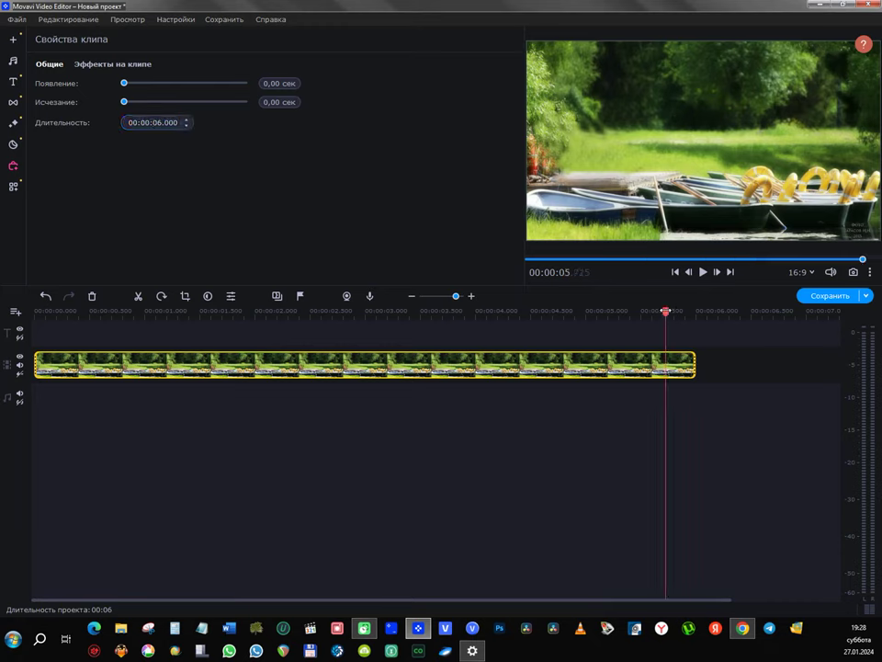
left_click(719, 313)
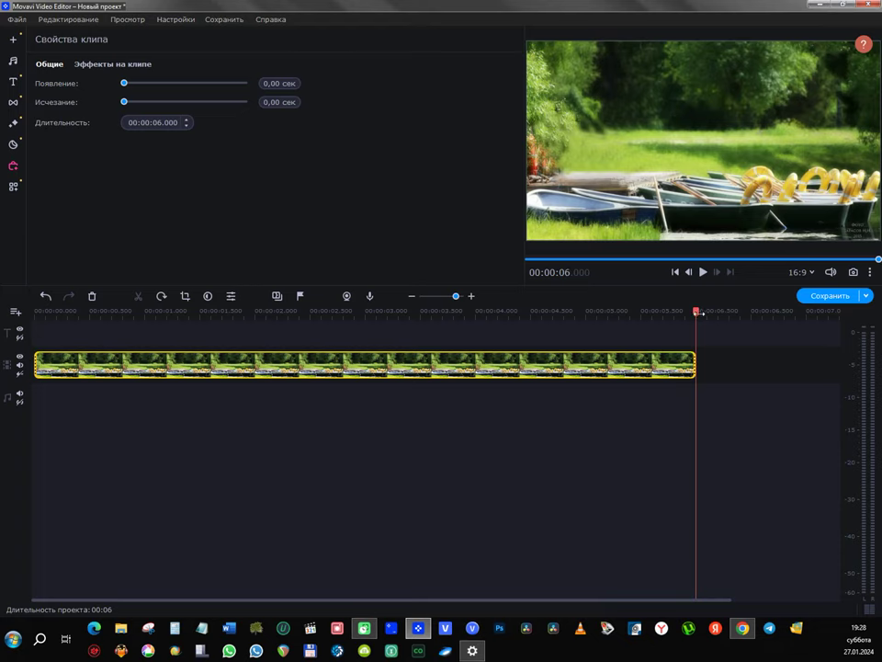
left_click_drag(699, 313, 393, 314)
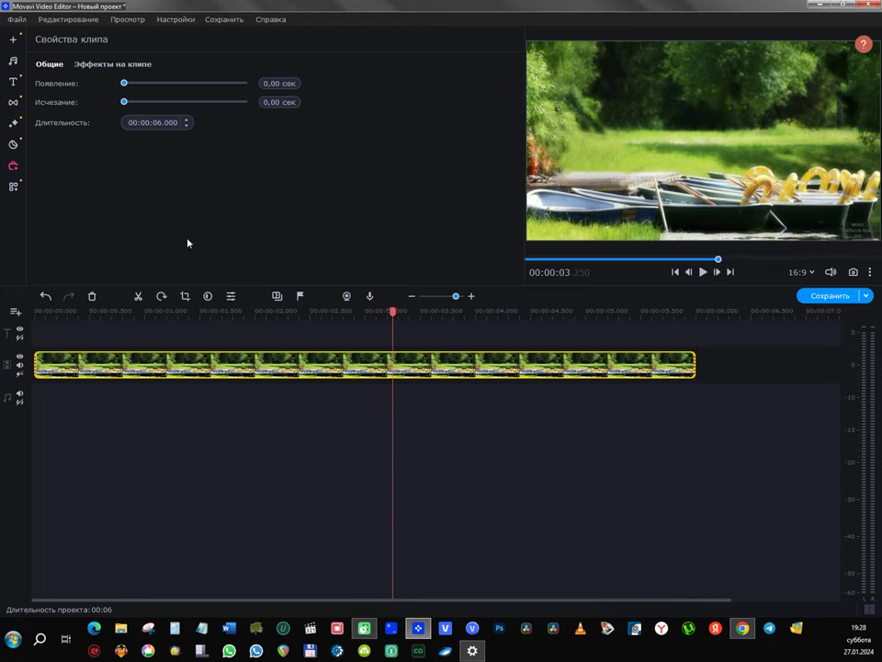
Step: Apply the left-to-right pan (Слева направо) to the clip from about 0.48 s and extend its end to about 5.5 s
left_click(14, 188)
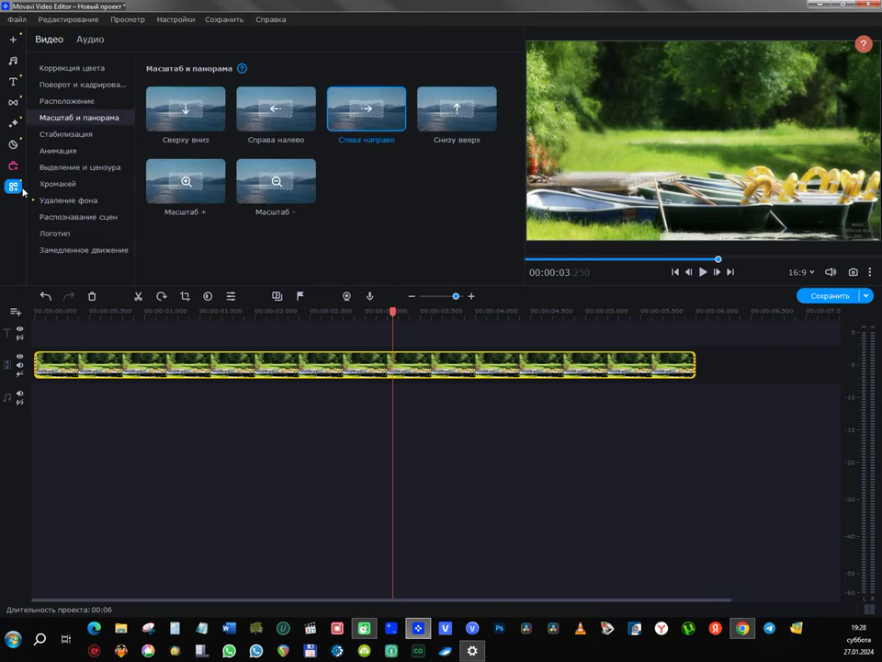
left_click(73, 136)
left_click(73, 123)
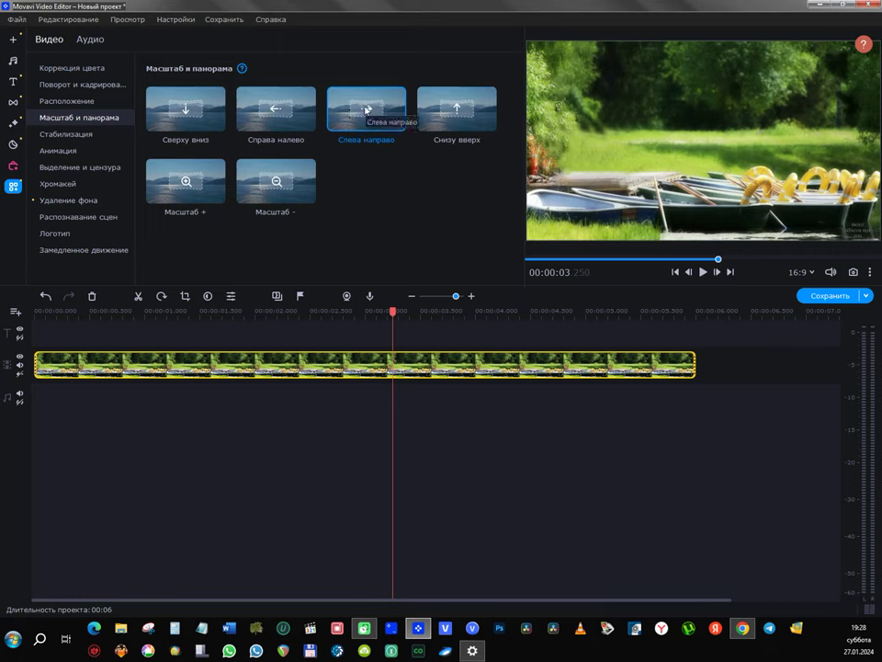
left_click_drag(364, 113, 88, 373)
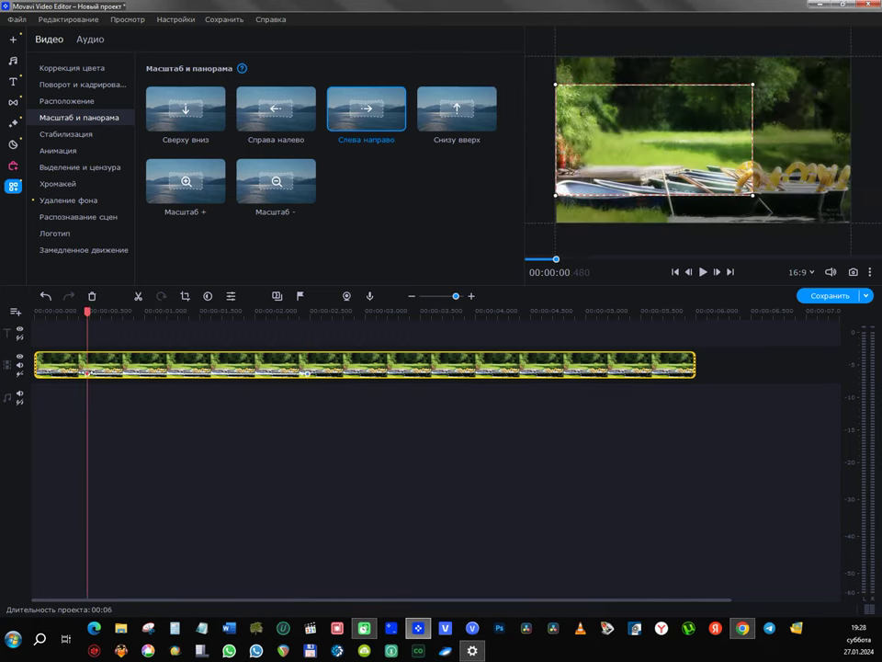
mouse_move(306, 374)
left_mouse_down()
mouse_move(550, 359)
mouse_move(647, 373)
mouse_move(525, 375)
mouse_move(639, 372)
left_mouse_up()
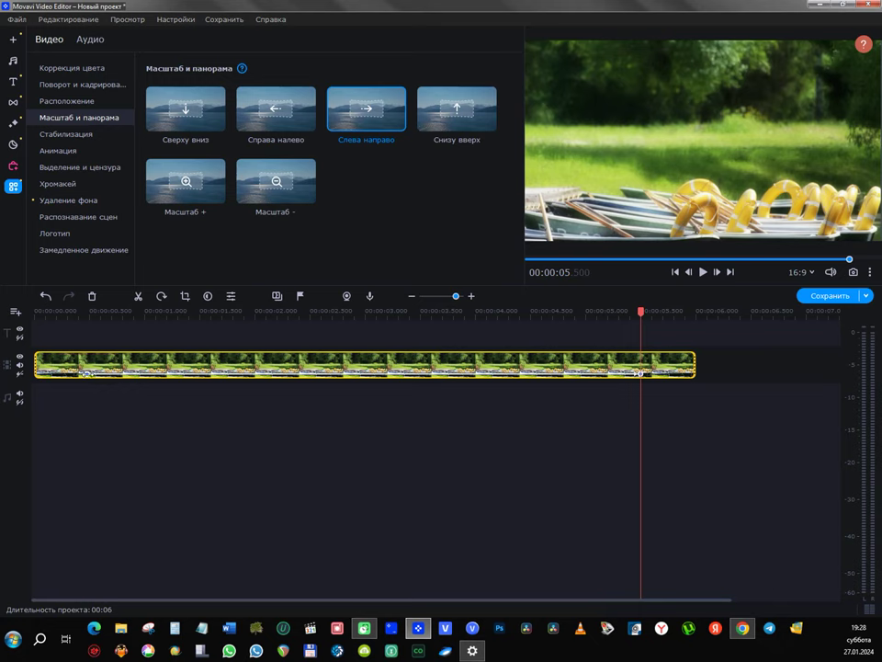
Step: Shrink the pan's start frame to a bit under half the image width and place it over the image's lower-left part
left_click(86, 374)
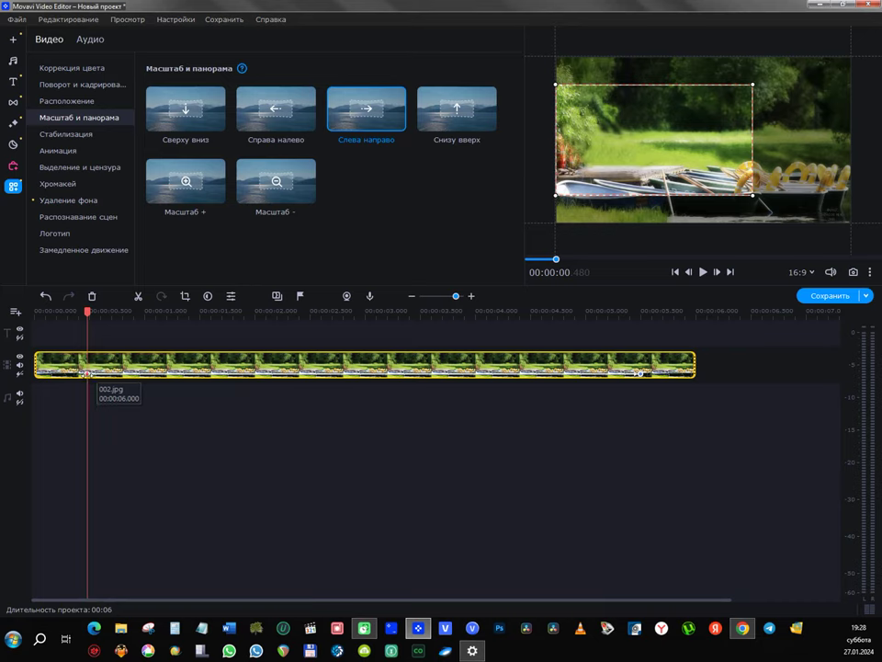
left_click_drag(709, 138, 707, 109)
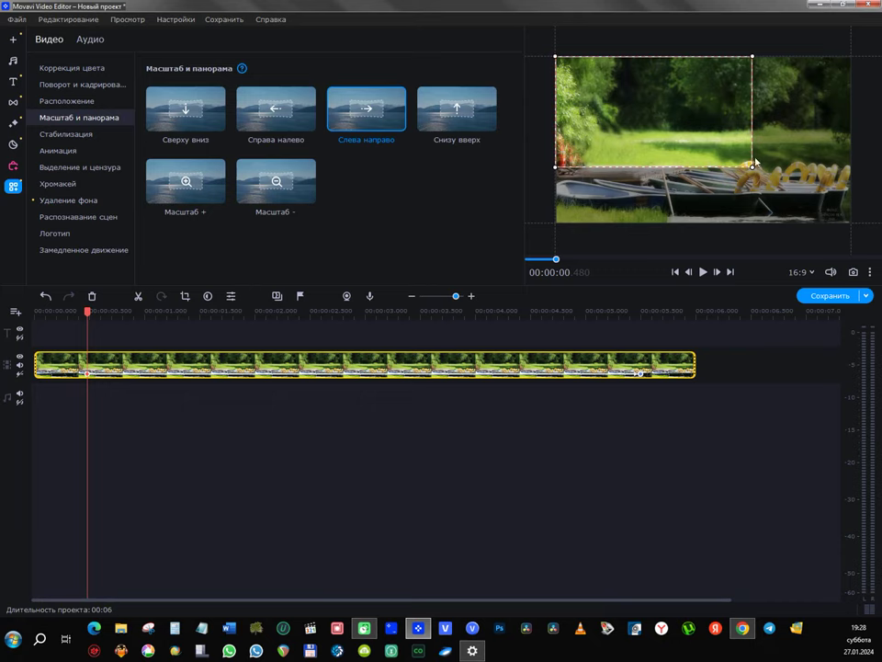
mouse_move(756, 163)
left_mouse_down()
mouse_move(825, 221)
mouse_move(710, 143)
mouse_move(818, 206)
mouse_move(739, 159)
left_mouse_up()
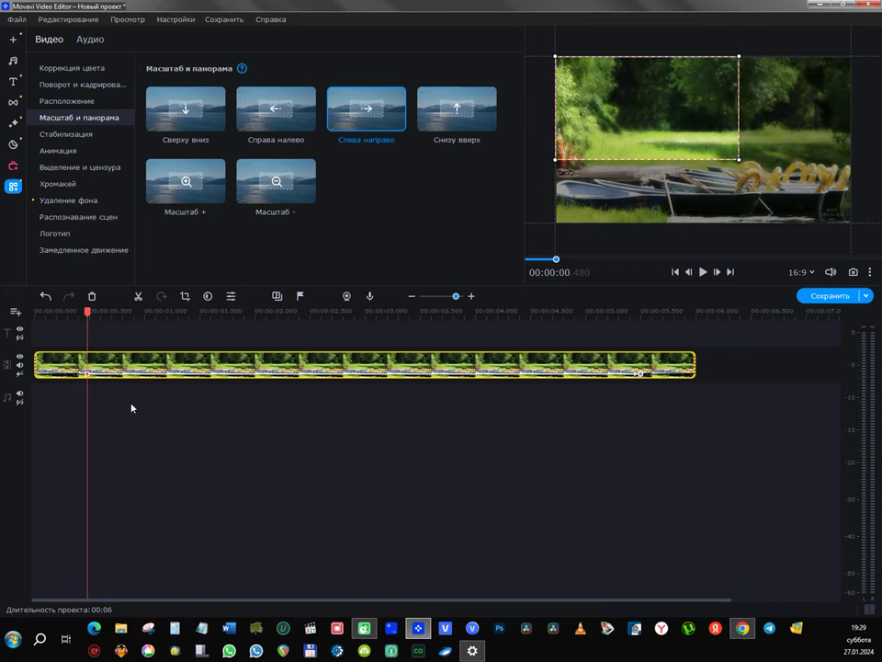
left_click_drag(638, 104, 669, 140)
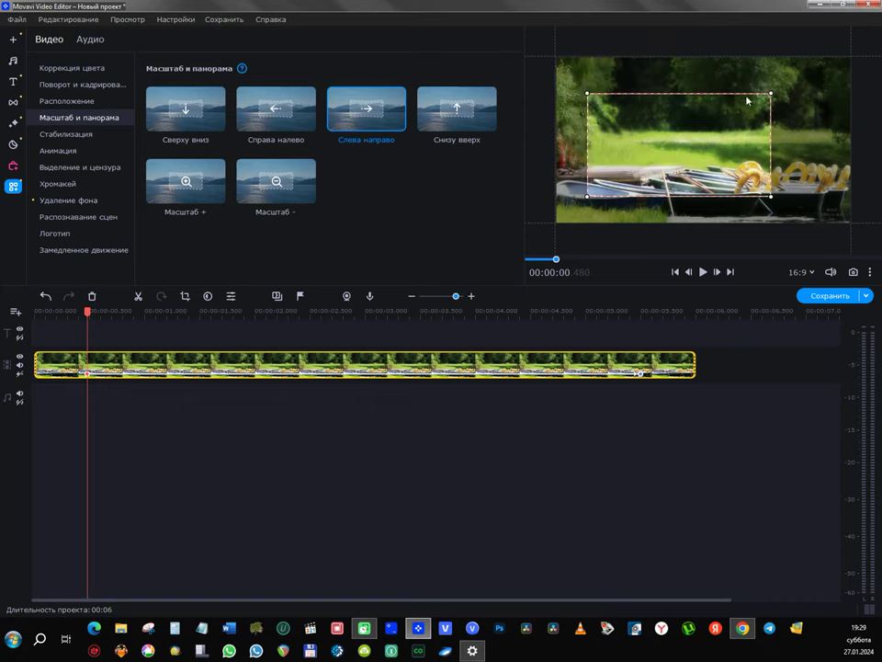
left_click_drag(767, 89, 825, 63)
left_click_drag(587, 197, 663, 152)
left_click_drag(731, 109, 624, 169)
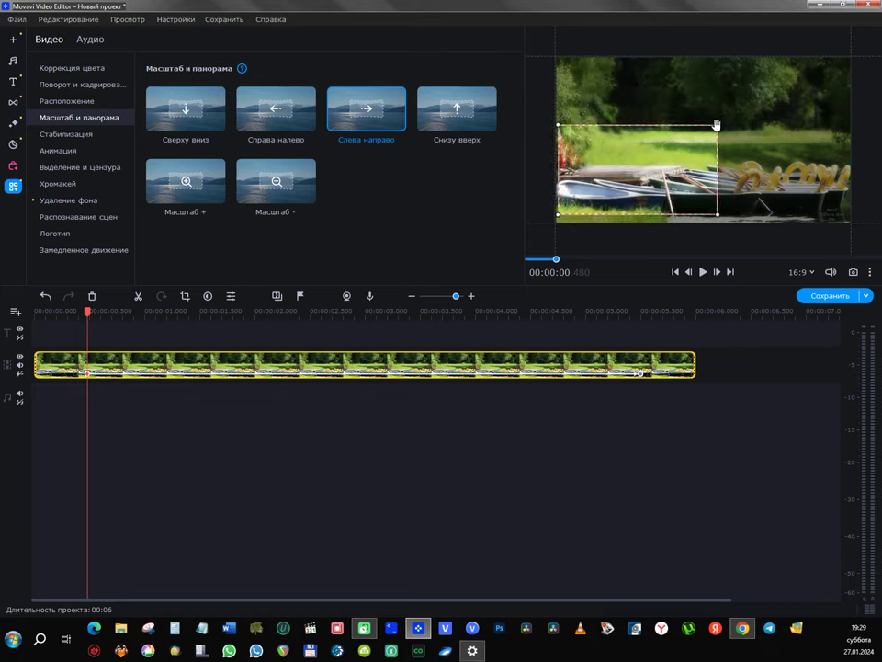
left_click_drag(713, 124, 691, 141)
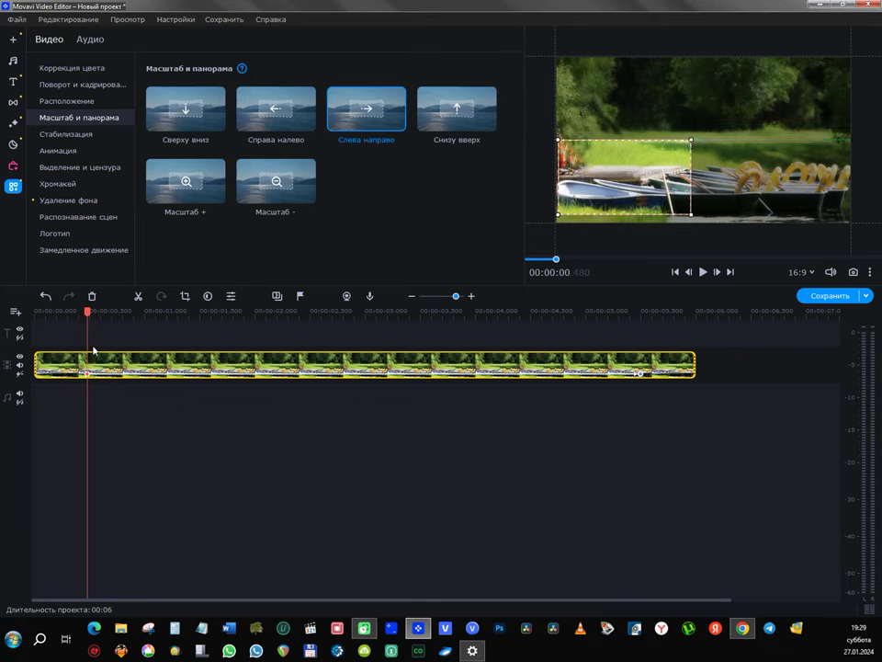
Step: Shrink the pan's end frame to the start frame's size and place it over the yellow swan boats in the image's lower-right part
left_click(639, 372)
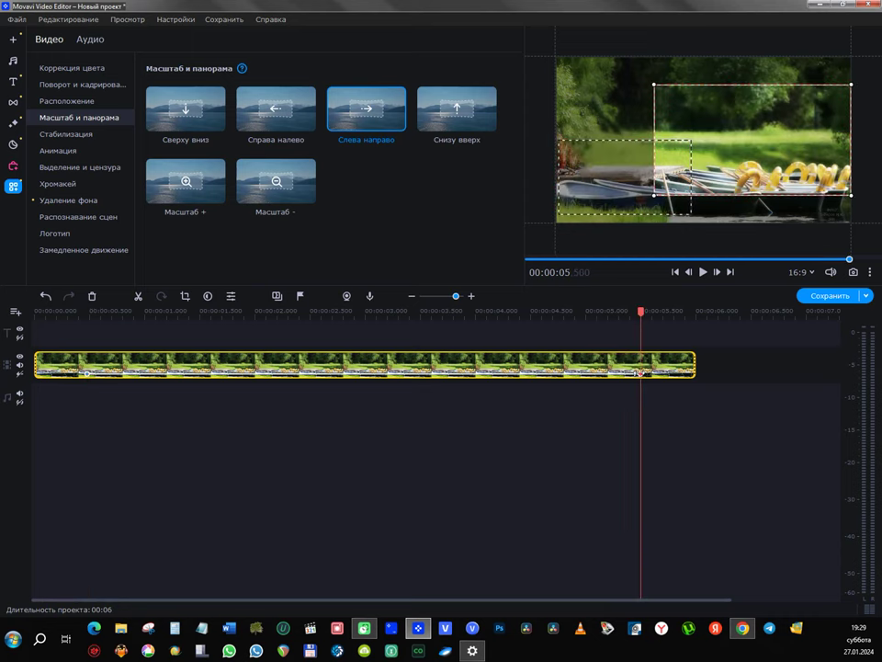
left_click_drag(714, 163, 691, 156)
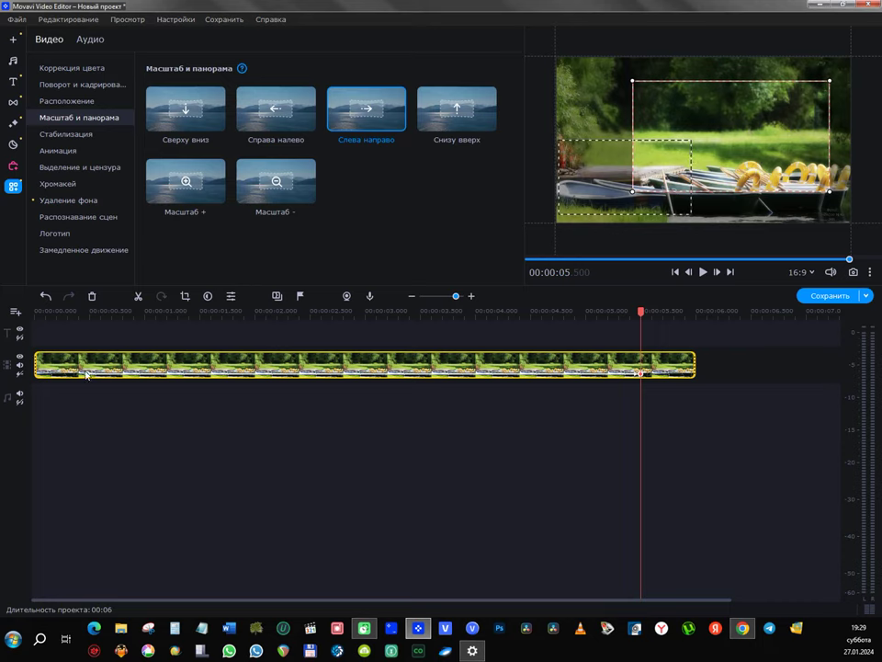
left_click(85, 372)
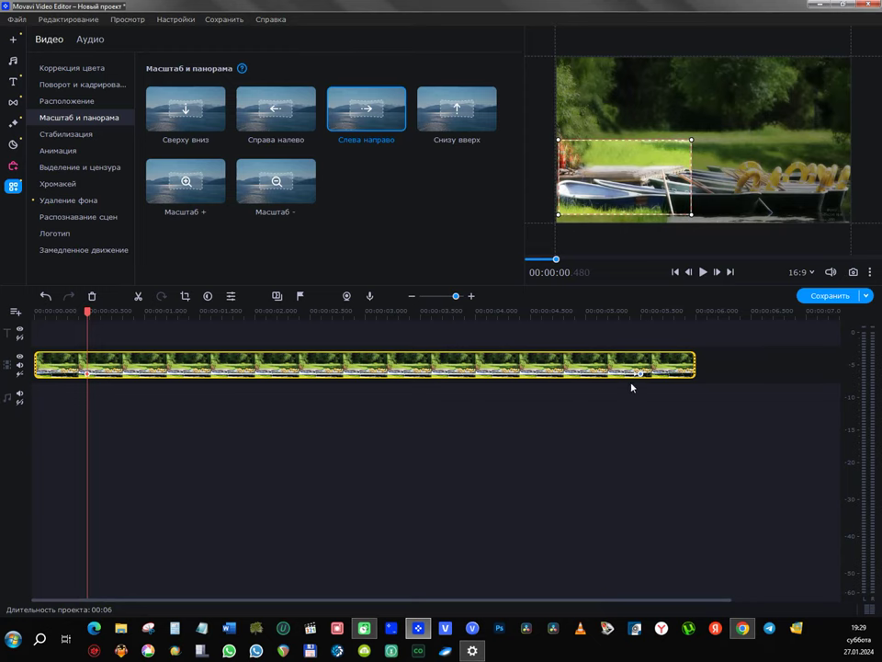
left_click(639, 373)
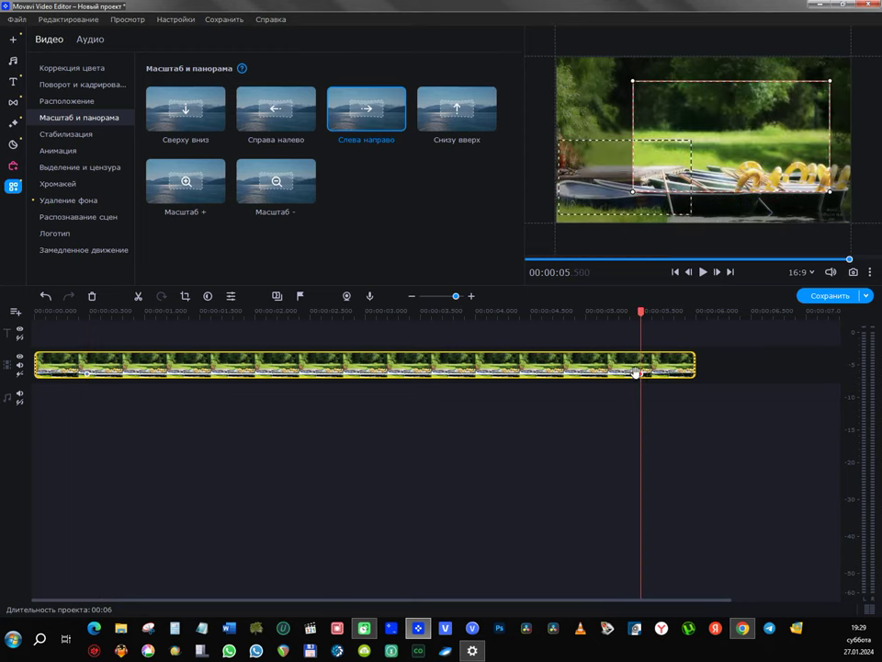
left_click_drag(731, 129, 742, 154)
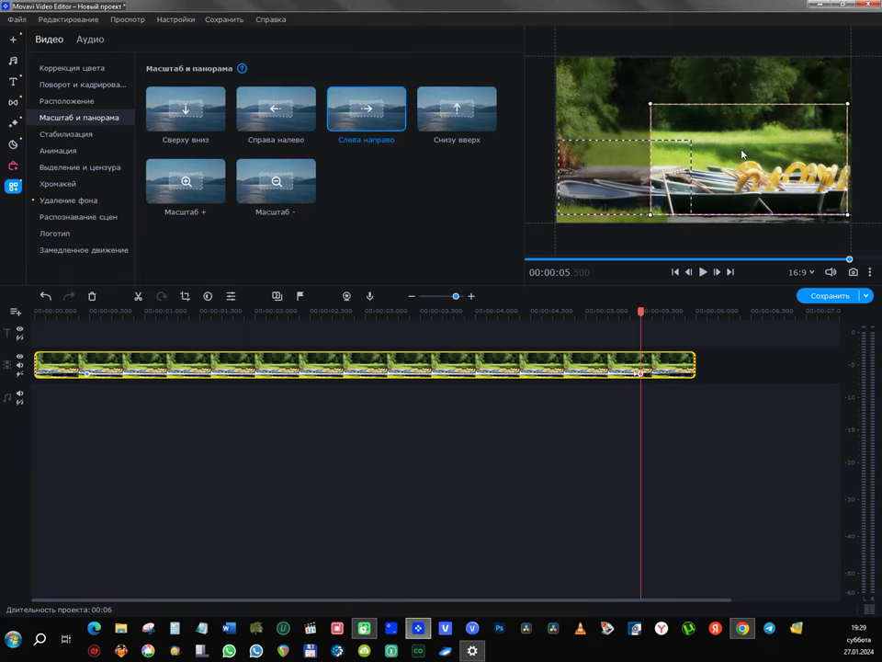
left_click_drag(650, 104, 746, 167)
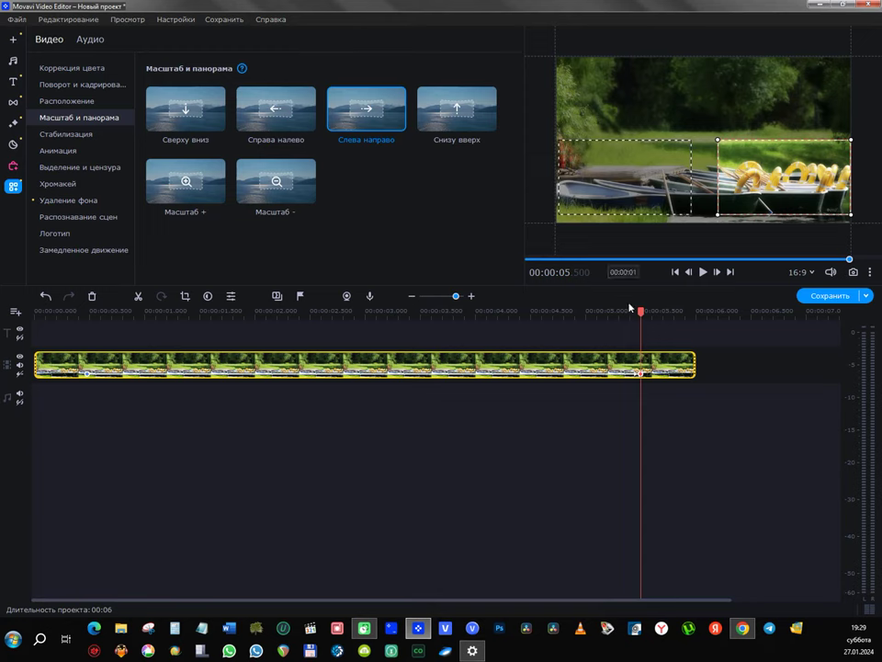
Step: Play the clip from the beginning to preview the pan across the boats
left_click_drag(641, 314, 33, 324)
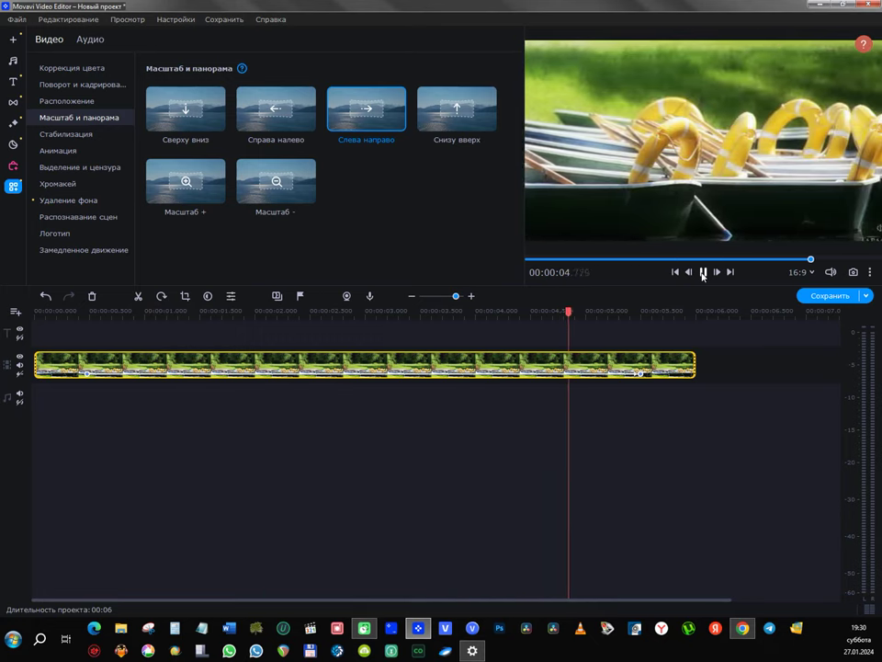
left_click(703, 272)
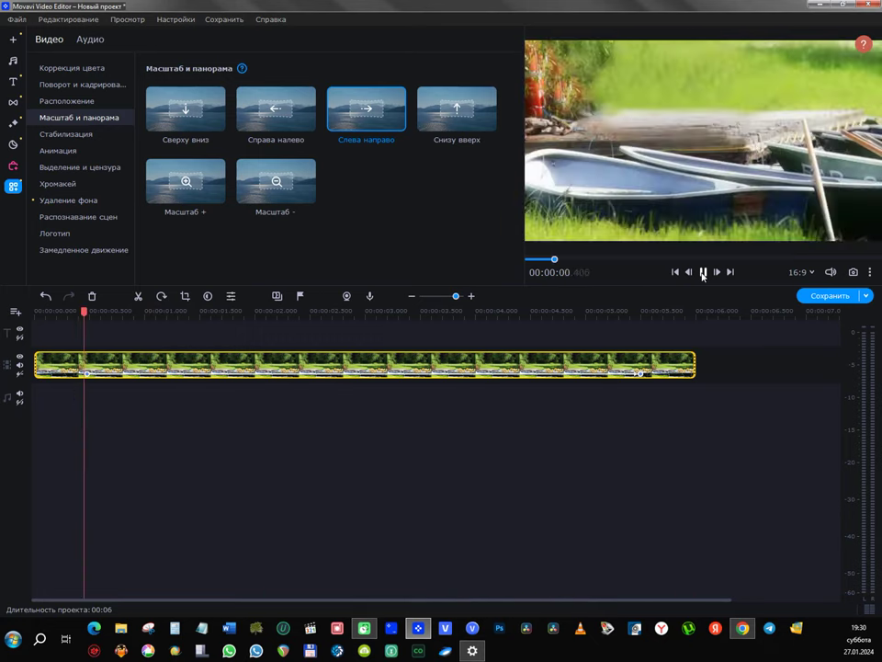
left_click(703, 272)
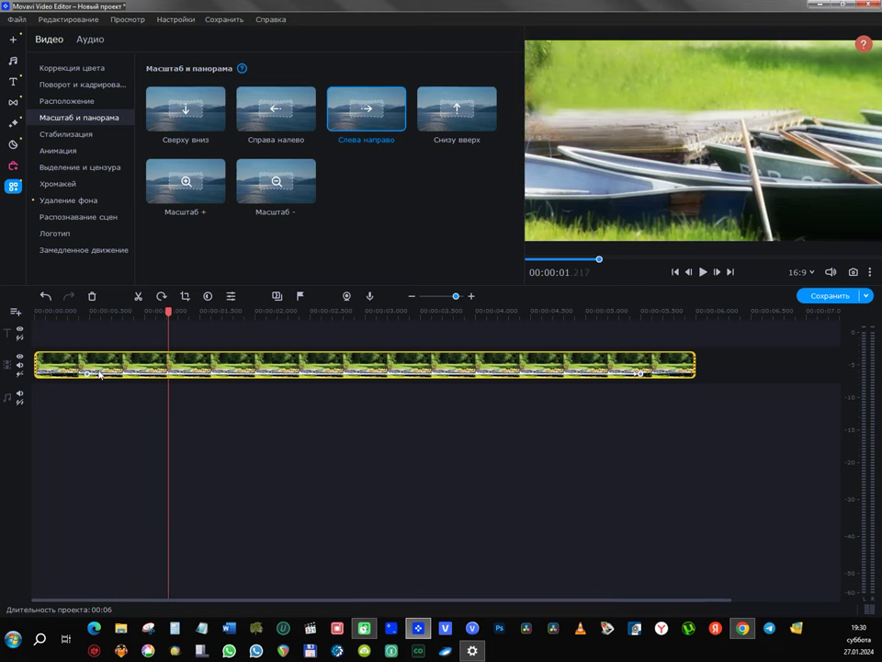
Step: Scrub from the clip's start to the first pan keyframe and move that keyframe to about 1 second
left_click_drag(148, 316, 30, 322)
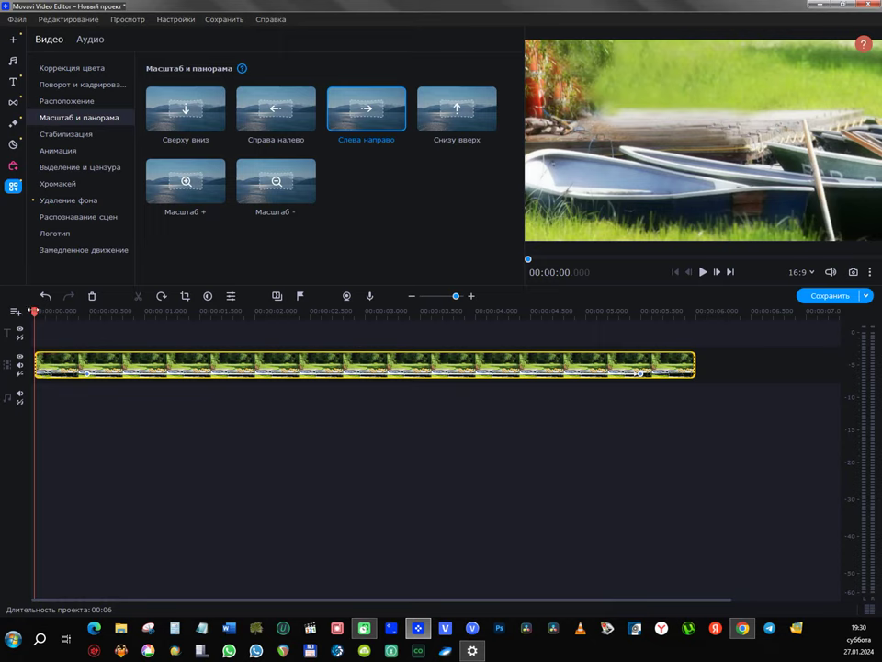
left_click_drag(34, 310, 86, 303)
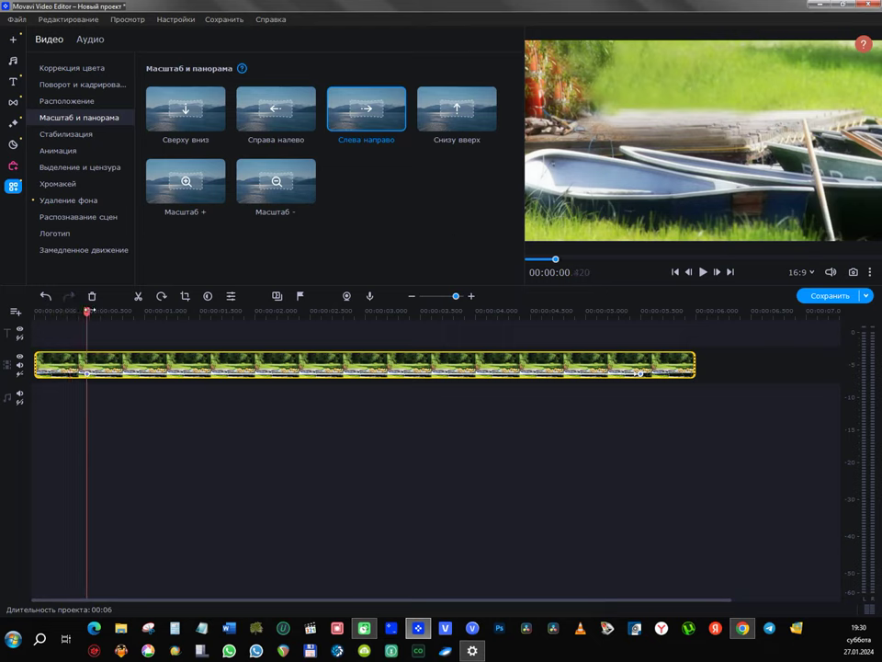
left_click_drag(87, 311, 143, 310)
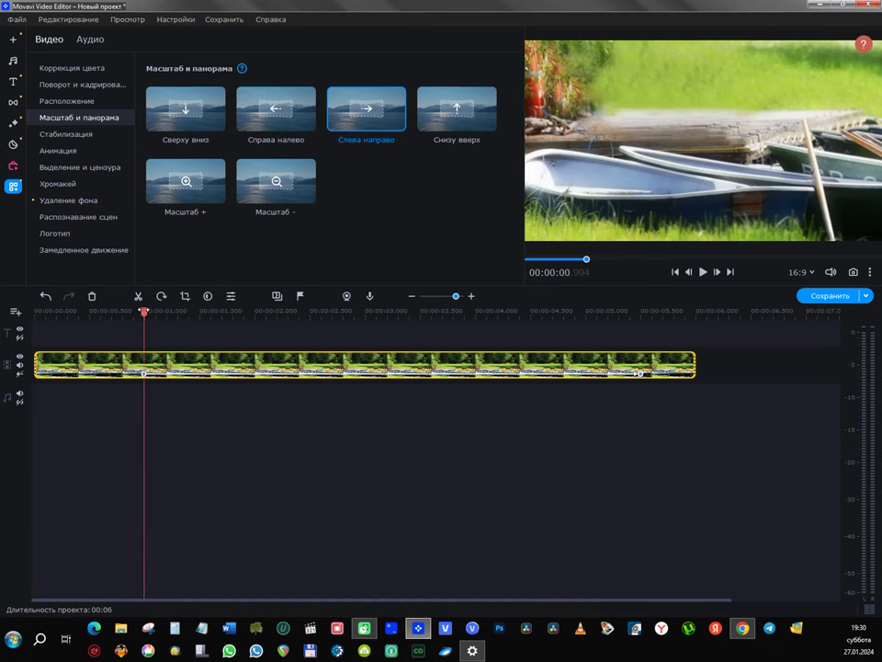
Step: Play the clip from its start to preview the pan with the delayed first keyframe
left_click_drag(143, 311, 34, 311)
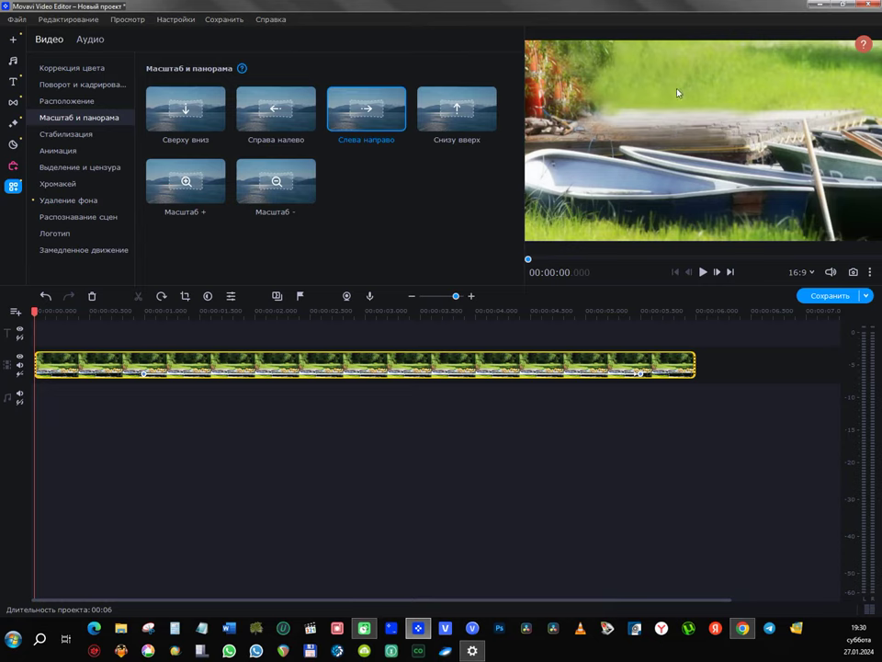
left_click(703, 273)
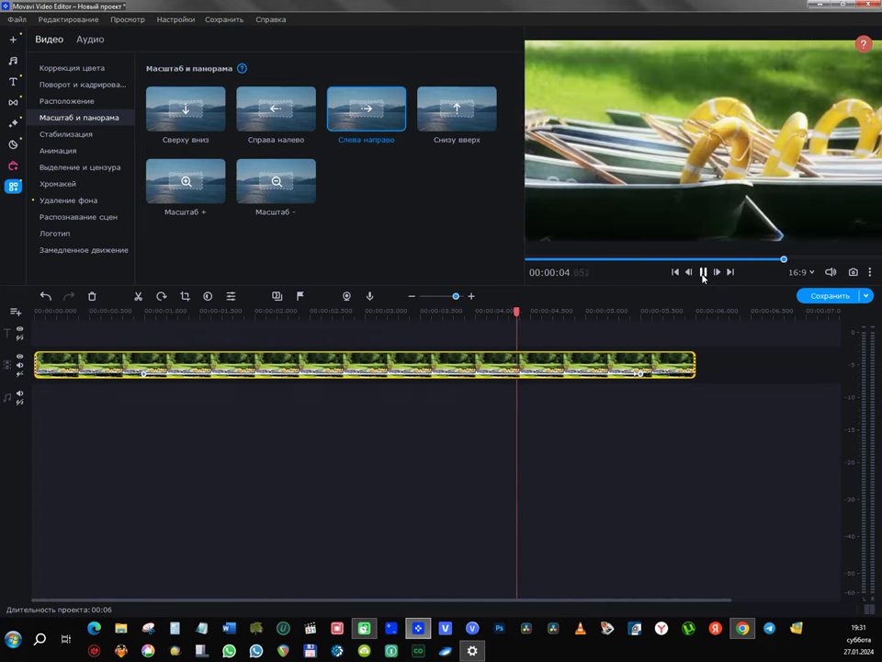
left_click(703, 272)
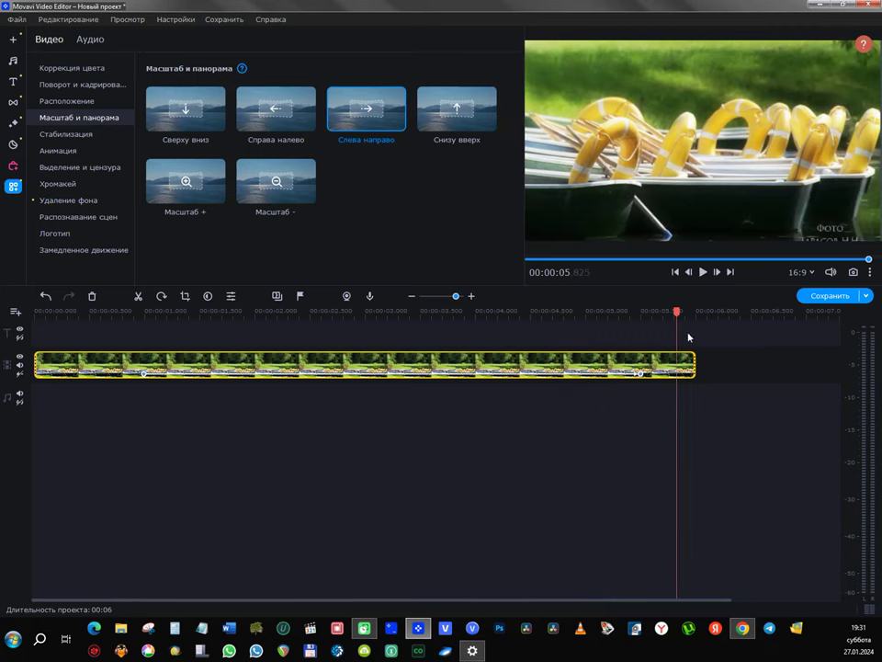
Step: Move the pan's last keyframe to about 4.3 seconds and play the clip from its start
left_click_drag(640, 373, 507, 379)
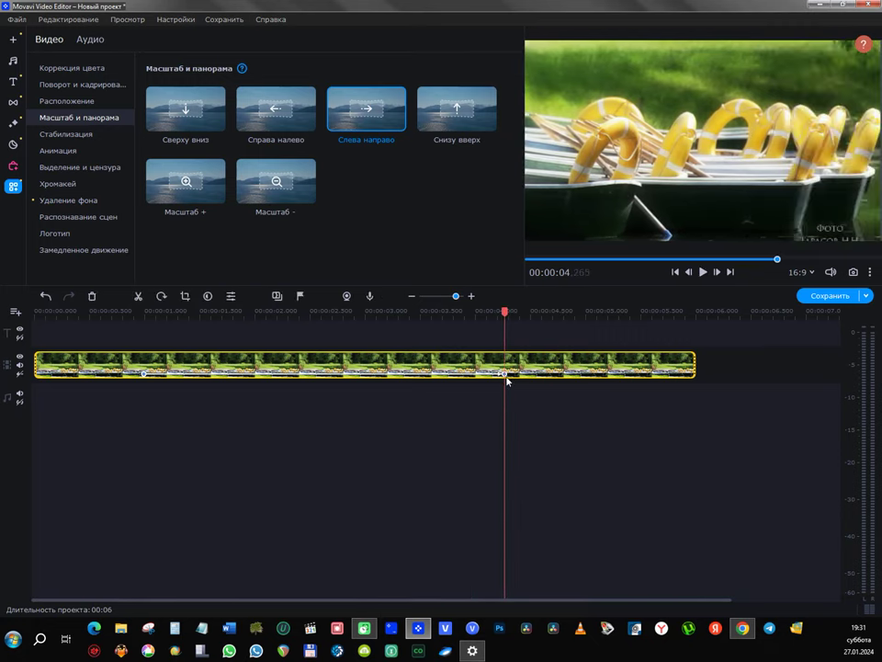
left_click_drag(503, 315, 34, 313)
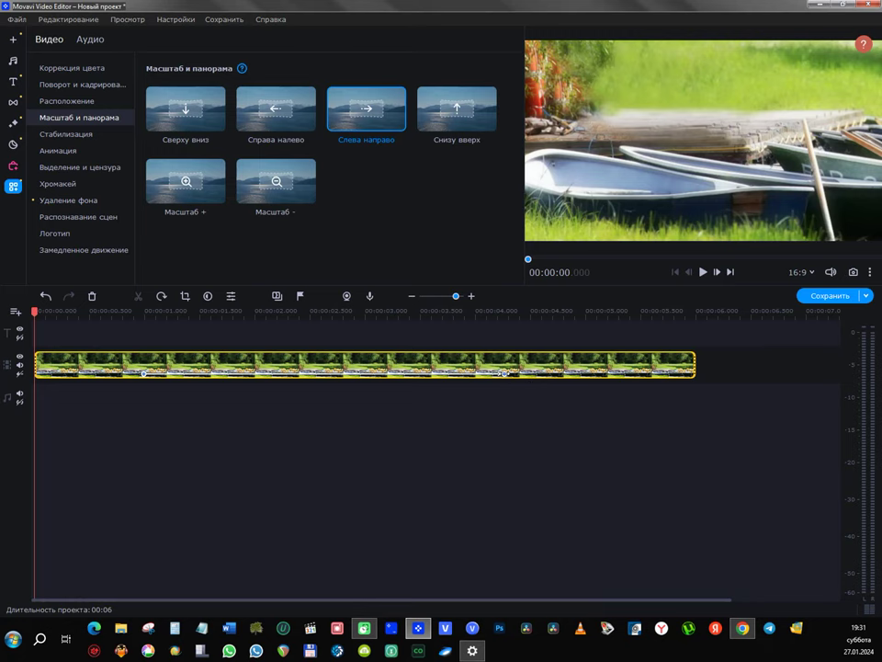
left_click(504, 374)
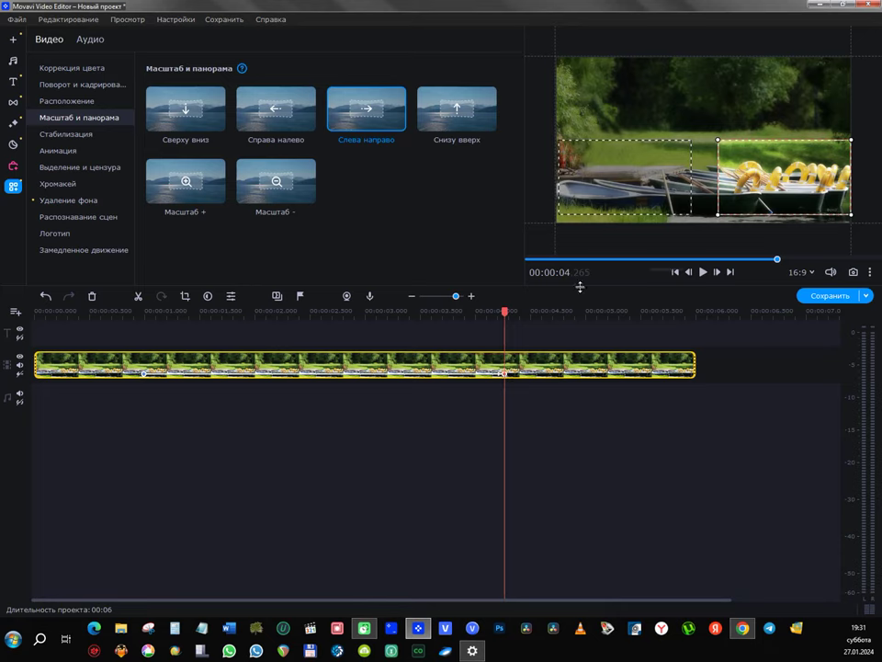
left_click_drag(504, 312, 19, 329)
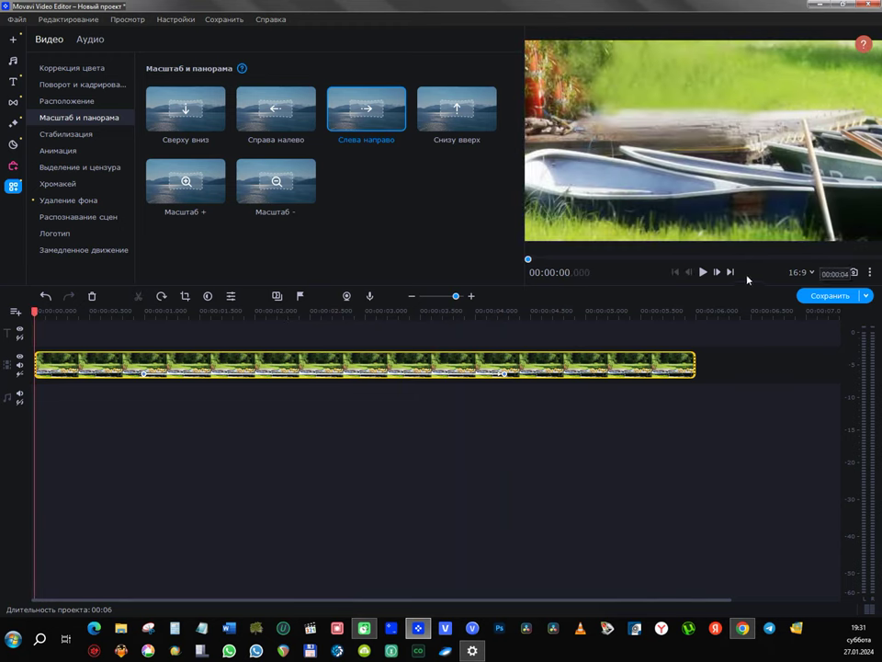
left_click(704, 272)
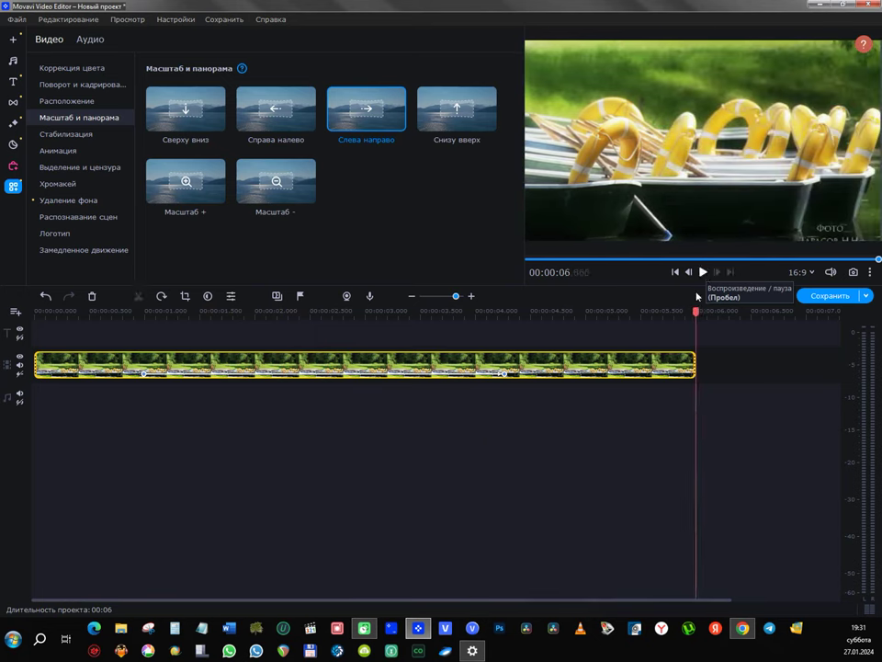
Step: Shorten the pan by moving its first keyframe to about 2.8 seconds and its last to about 3.6 seconds, and scrub through it
left_click(144, 313)
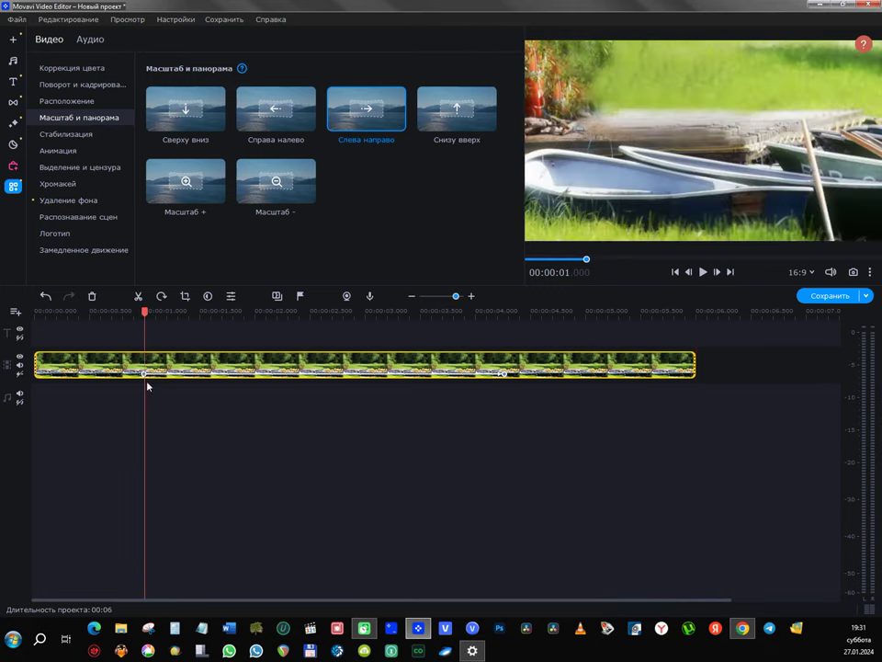
left_click_drag(144, 372, 340, 367)
left_click_drag(504, 372, 412, 374)
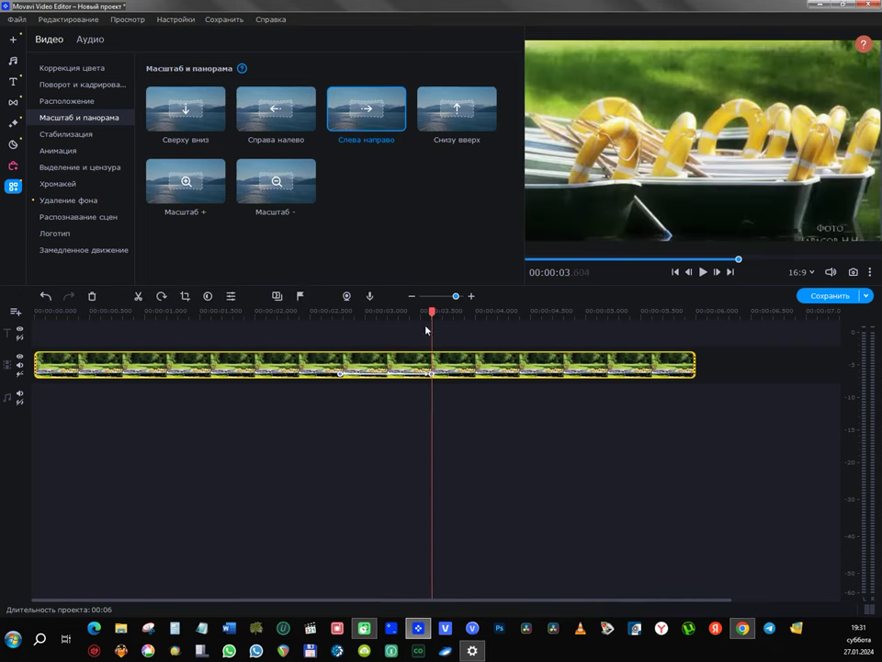
left_click_drag(432, 310, 257, 324)
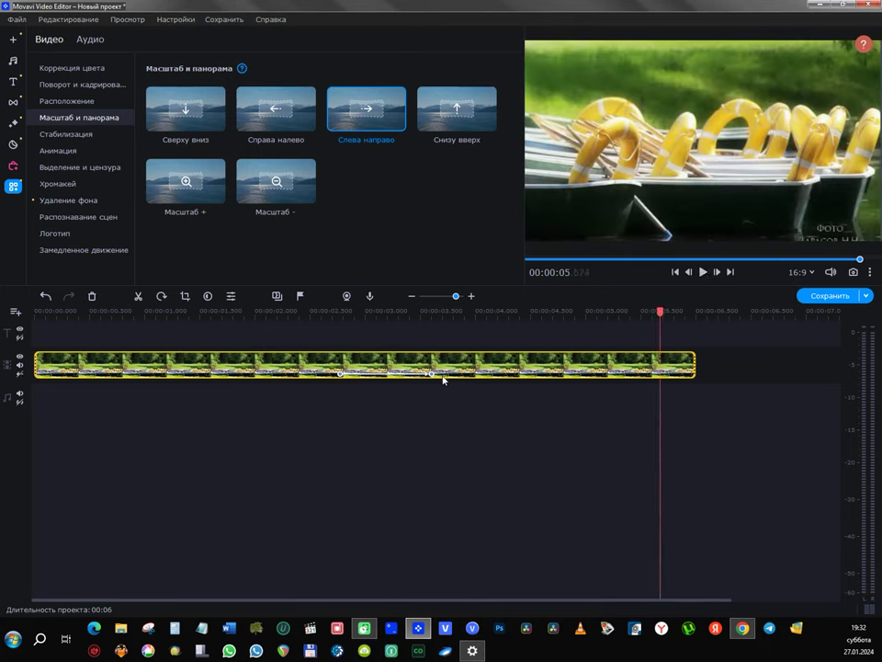
Step: Lengthen the pan by moving its first keyframe to about 0.56 seconds and its last to about 5.15 seconds, and return to the clip's start
left_click_drag(432, 374, 100, 373)
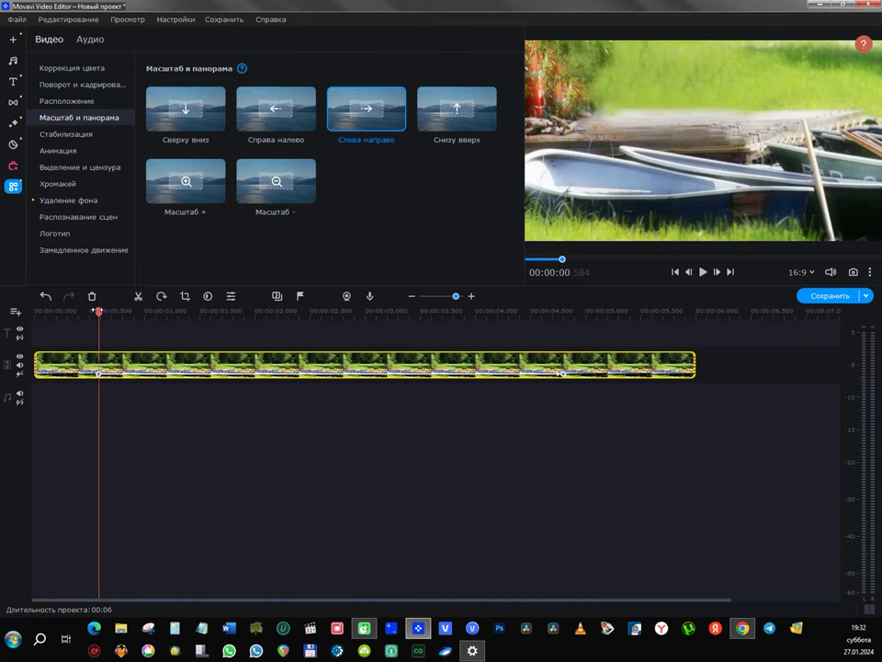
left_click_drag(98, 313, 75, 312)
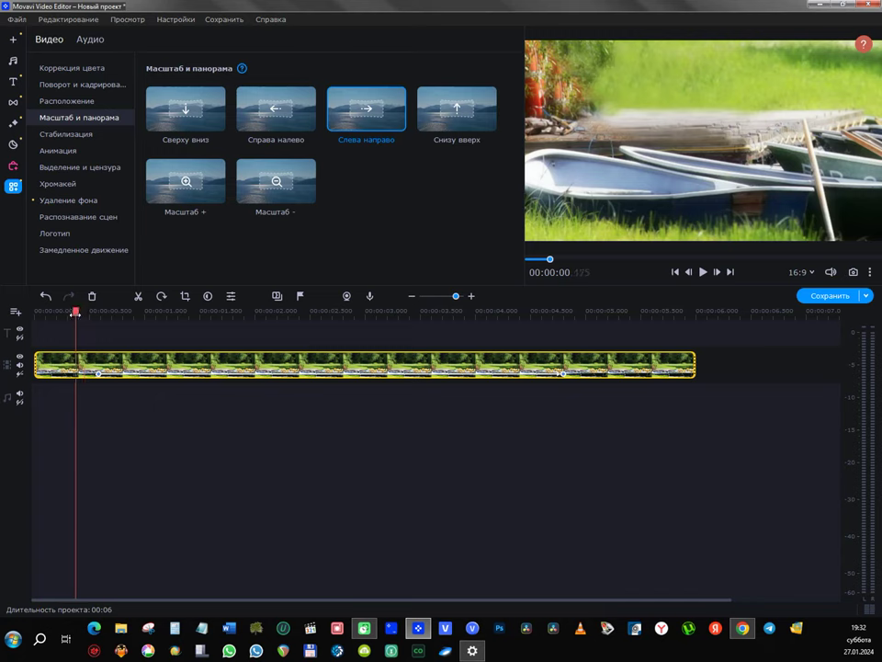
left_click(97, 373)
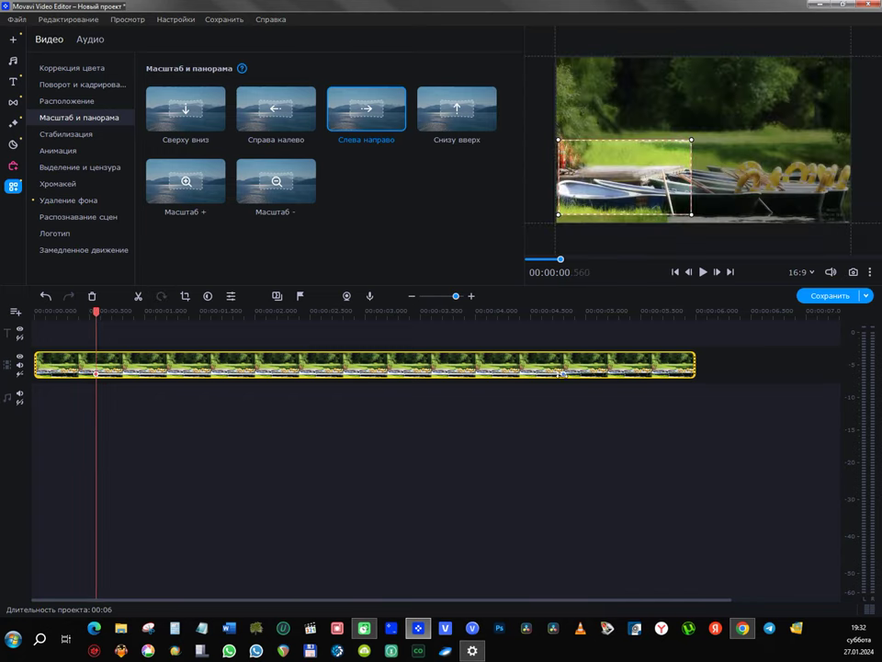
left_click_drag(560, 371, 604, 372)
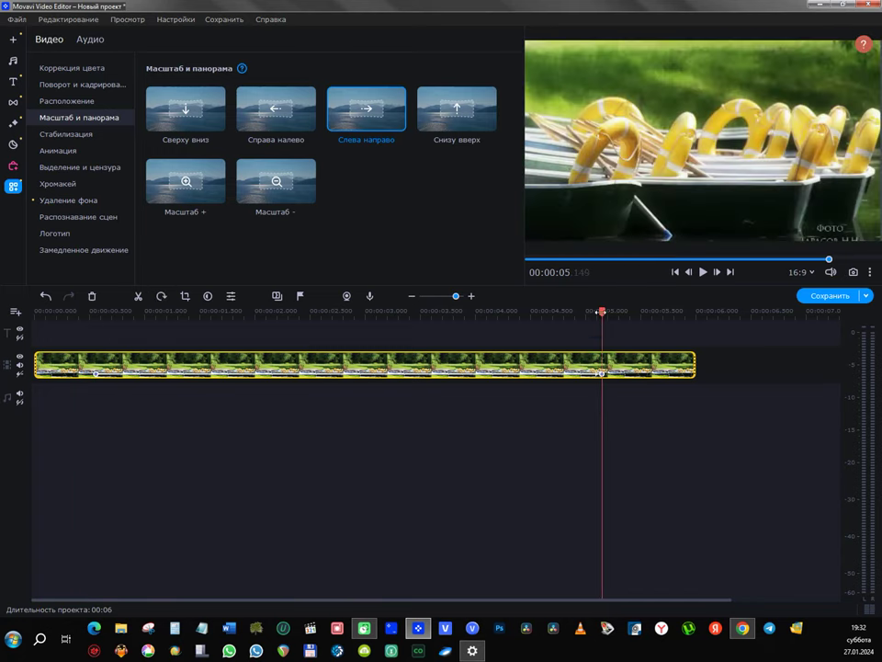
left_click_drag(602, 312, 82, 315)
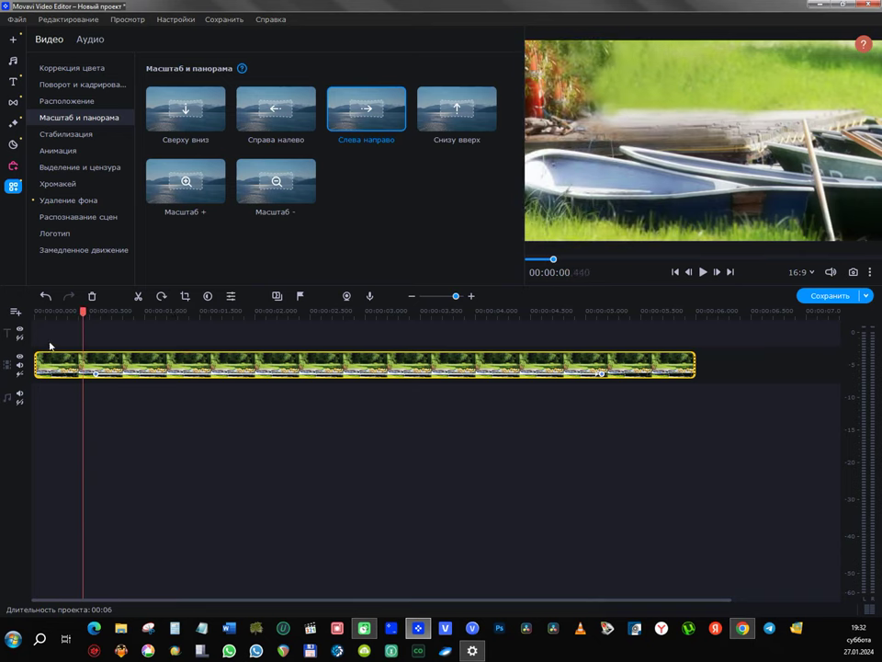
left_click_drag(84, 313, 31, 318)
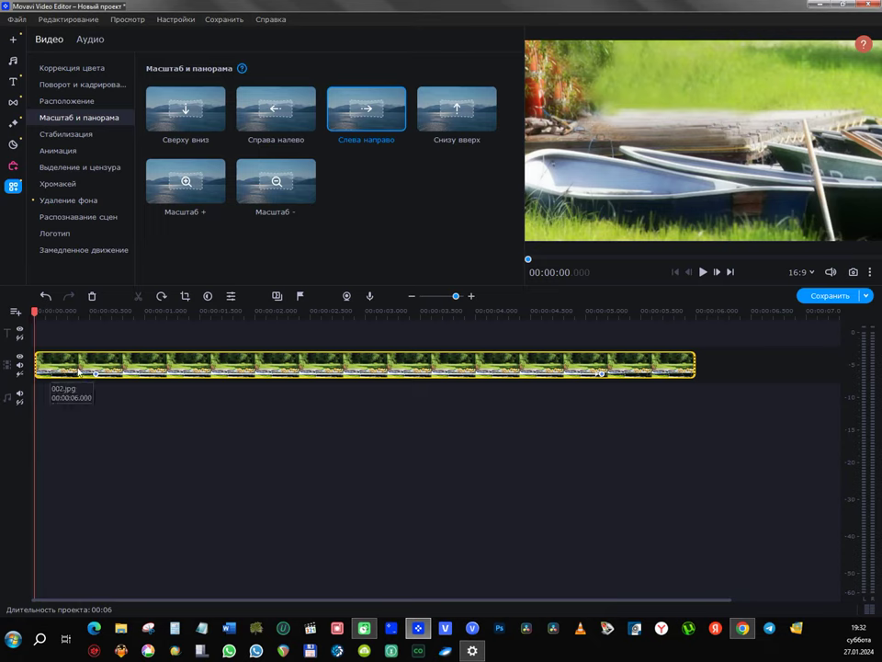
mouse_move(35, 313)
left_mouse_down()
mouse_move(96, 313)
mouse_move(34, 313)
left_mouse_up()
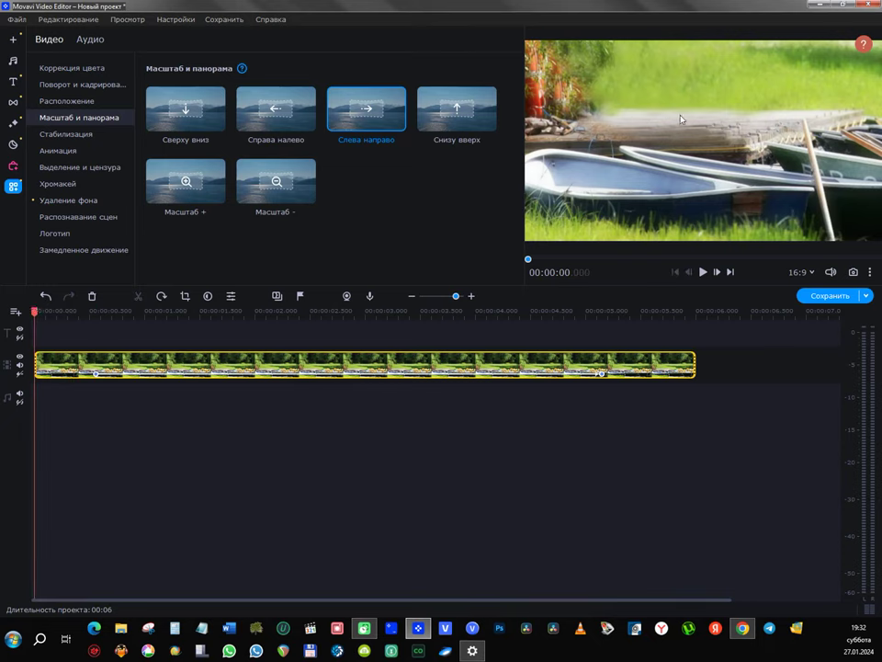
Step: Reposition the pan's start frame flush with the image's lower-left corner and scrub through the clip from its start
left_click(96, 373)
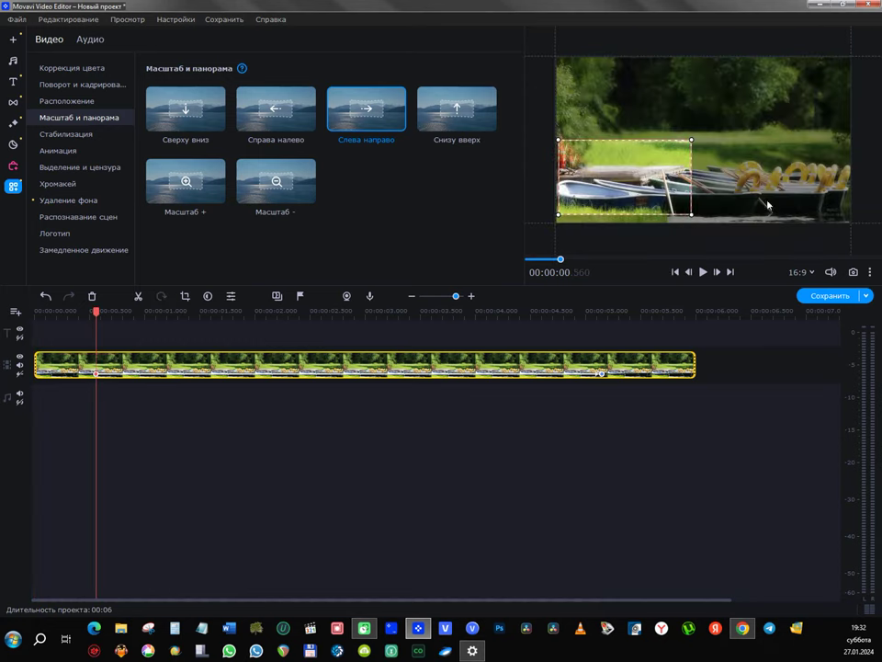
mouse_move(648, 189)
left_mouse_down()
mouse_move(666, 179)
mouse_move(630, 188)
mouse_move(618, 206)
mouse_move(634, 203)
mouse_move(649, 221)
mouse_move(646, 197)
left_mouse_up()
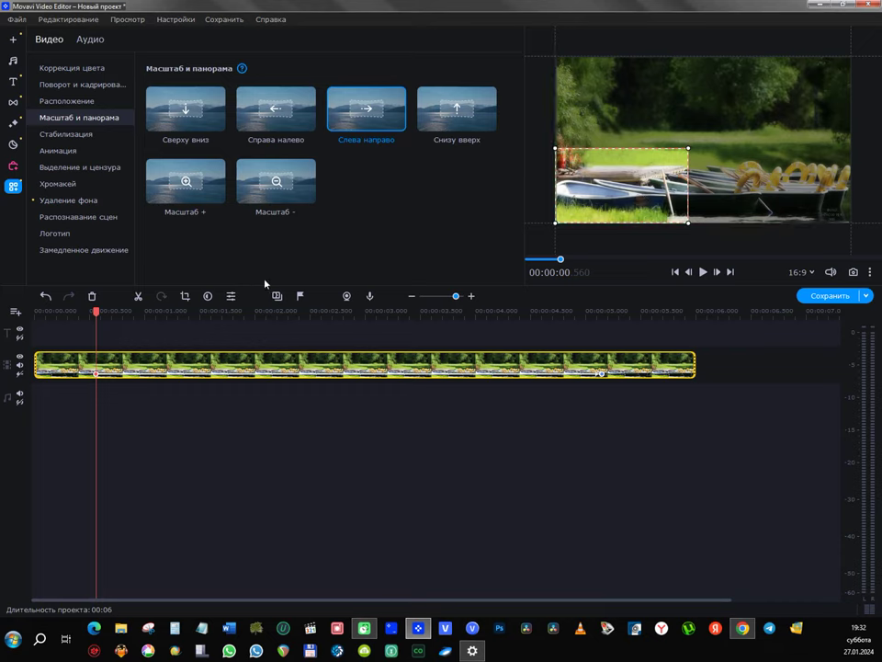
left_click_drag(97, 312, 33, 321)
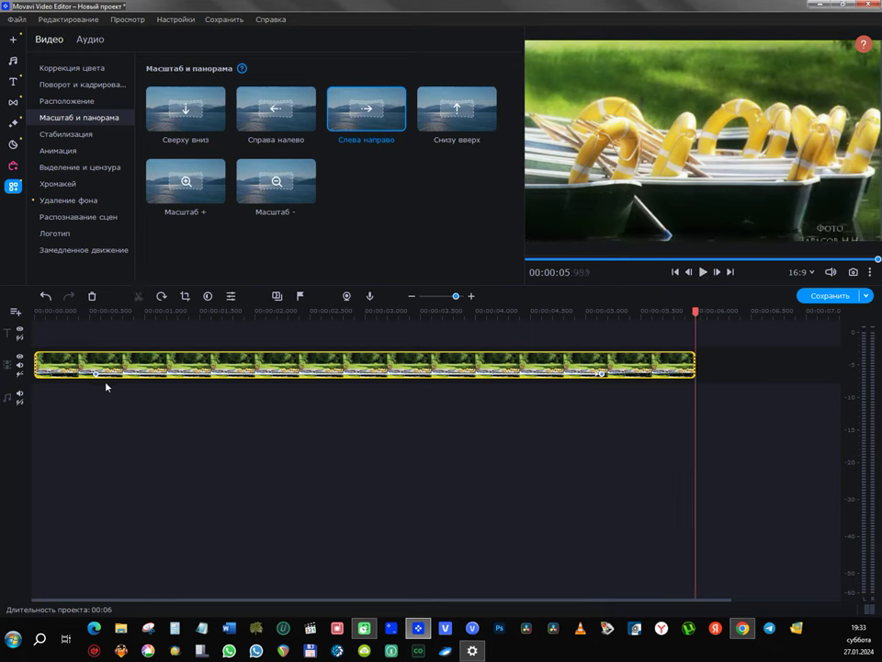
Step: Stretch the pan over the whole clip, with its keyframes at 0 and 6 seconds, and play it from the start
key("Home")
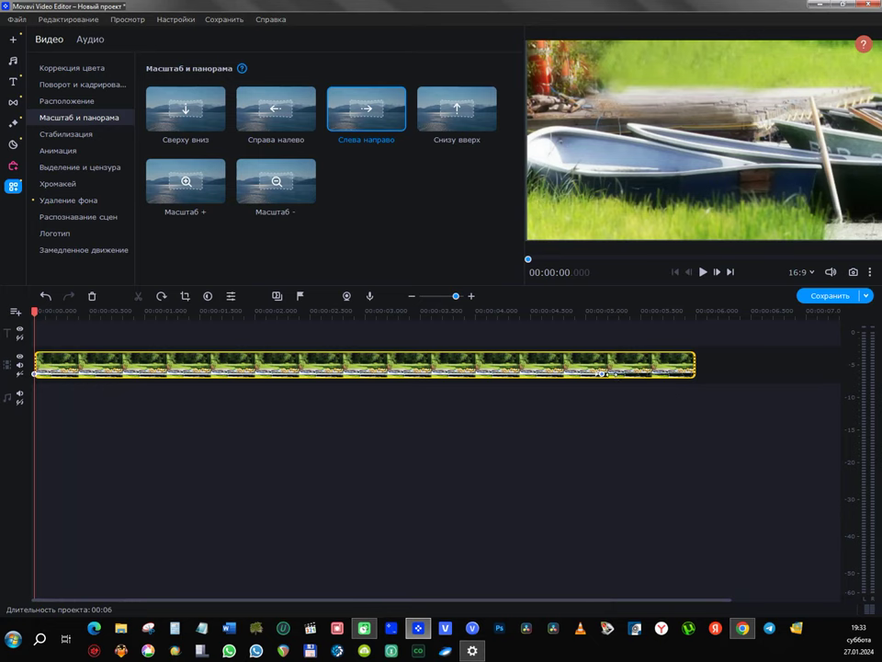
left_click_drag(644, 317, 14, 321)
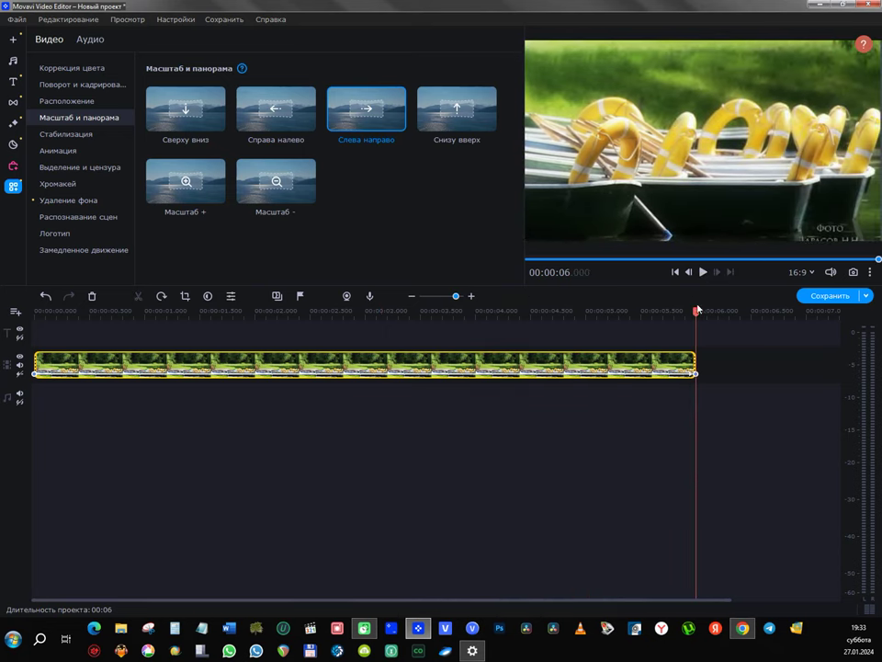
left_click_drag(188, 309, 13, 308)
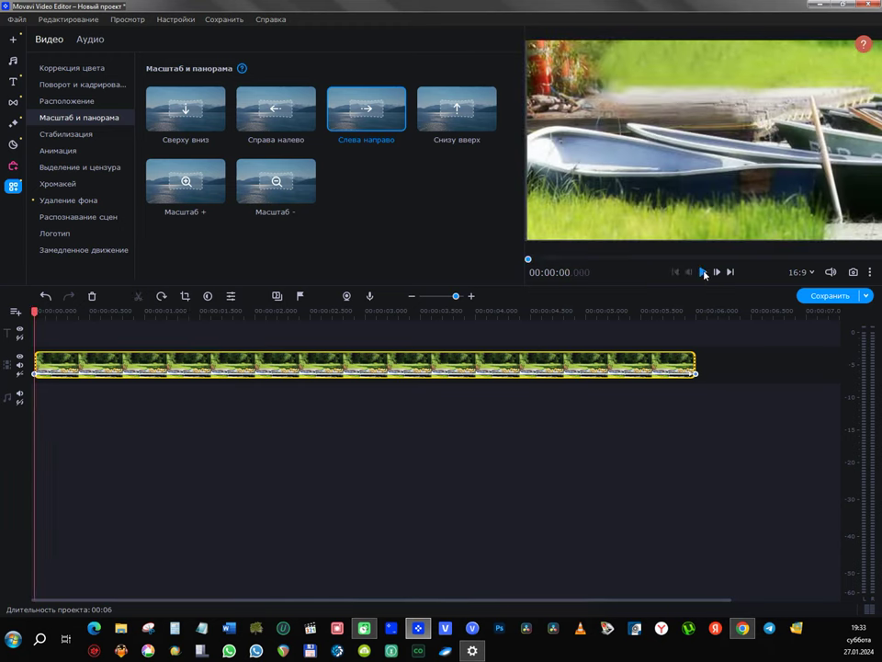
left_click(703, 272)
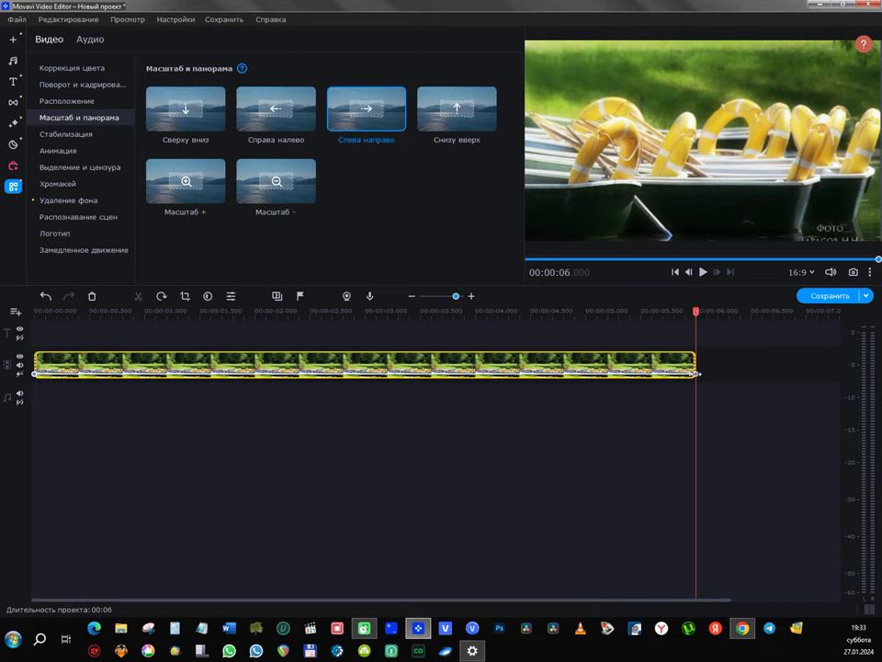
Step: Move the pan's last keyframe to about 4.7 seconds and play the clip from near its start
left_click_drag(696, 374, 365, 374)
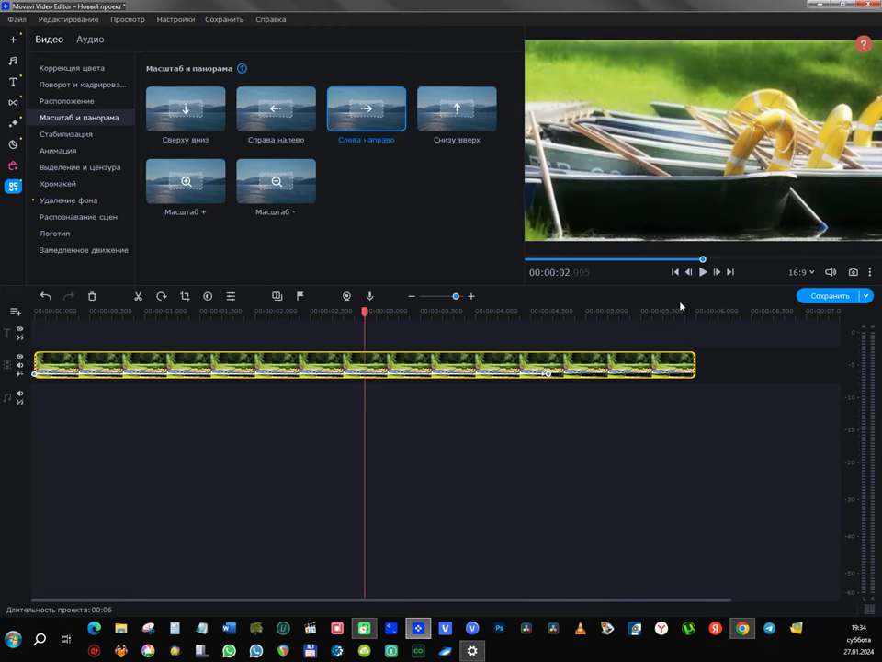
left_click_drag(367, 313, 34, 313)
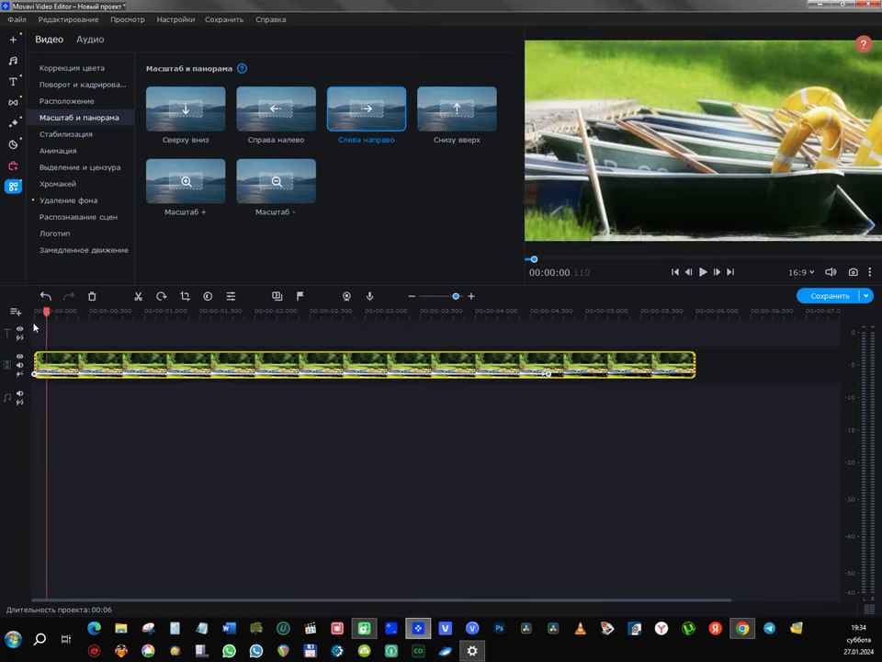
left_click(703, 272)
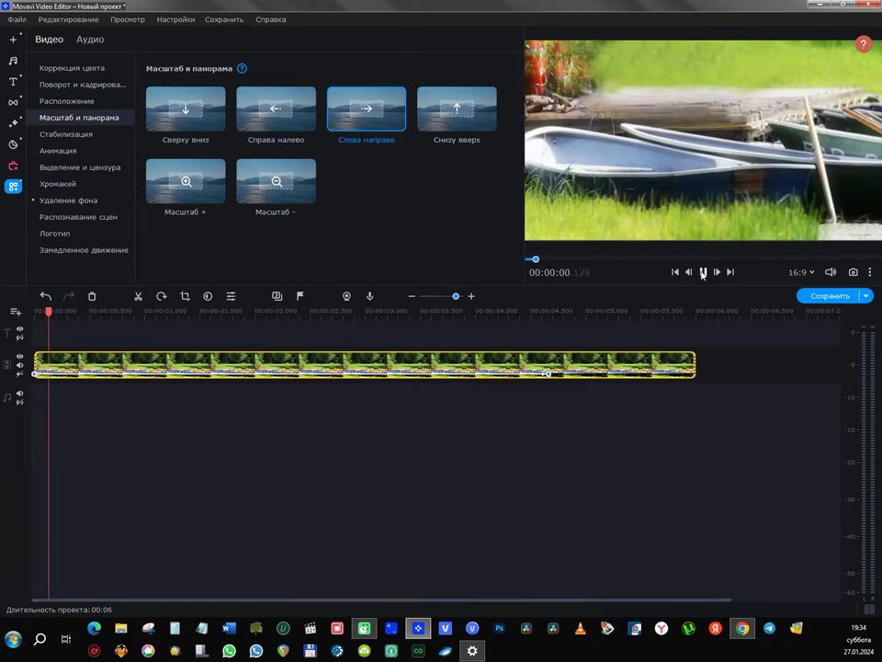